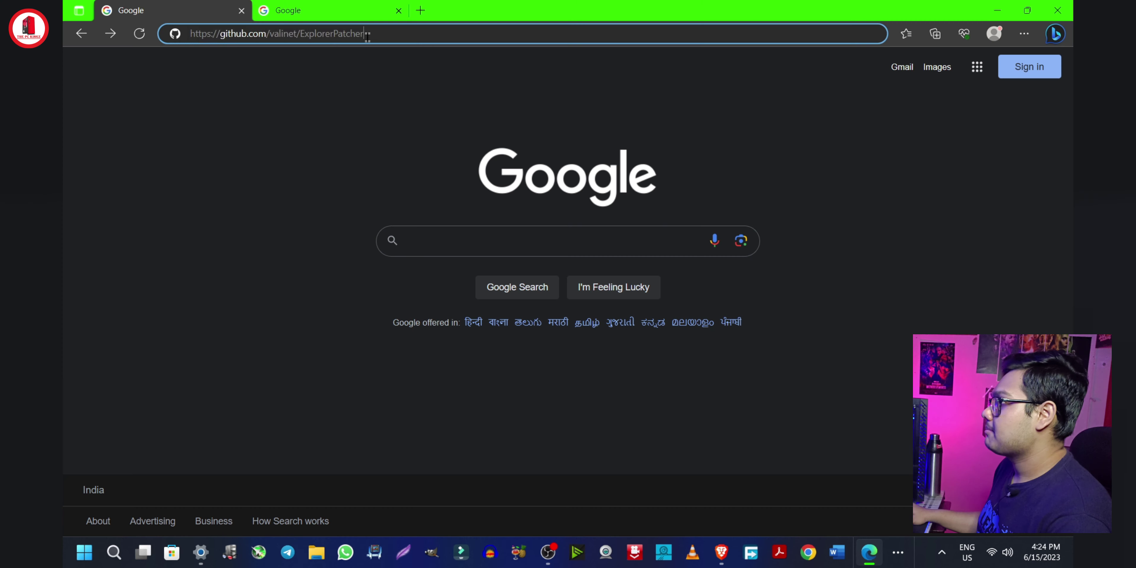
# - Load the github.com/valinet/ExplorerPatcher repository and open its latest release, 22621.1555.55.1
pyautogui.hotkey('ctrl', 'a')
pyautogui.press('Return')
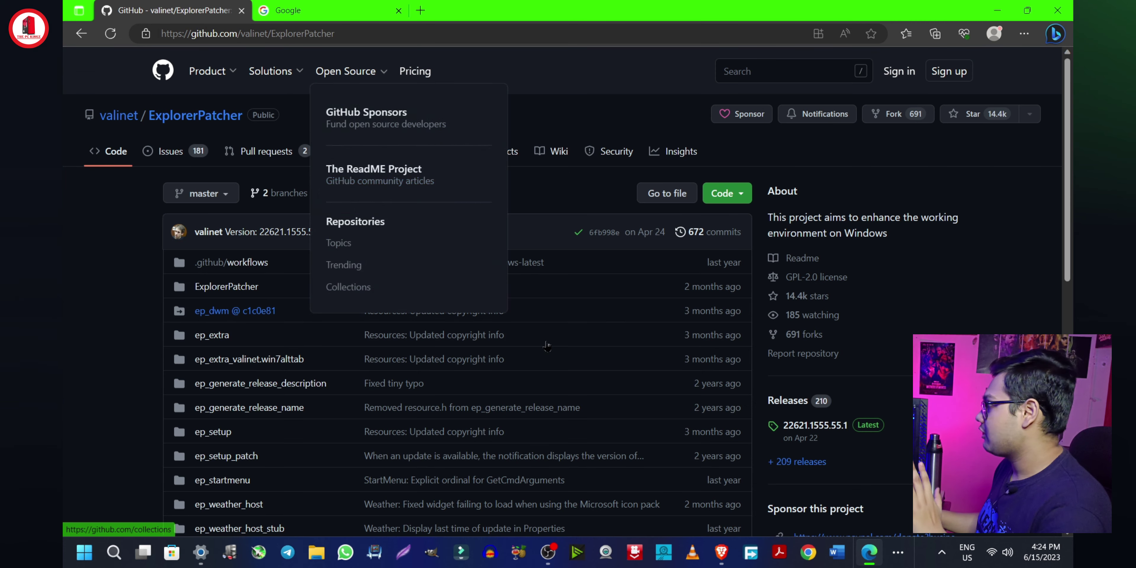
pyautogui.scroll(-3, 818, 301)
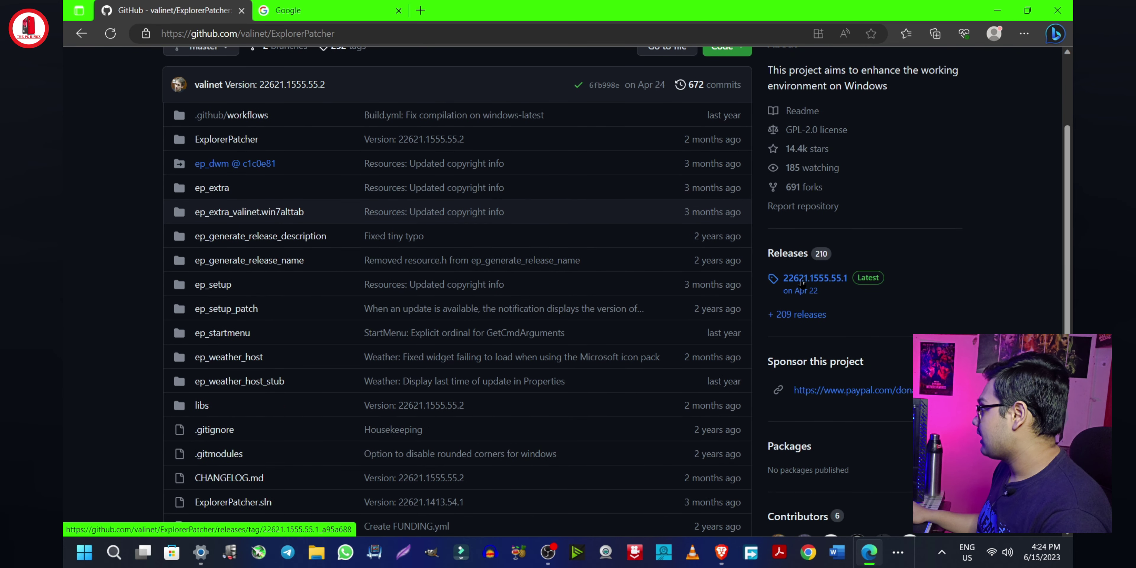
pyautogui.scroll(3, 805, 285)
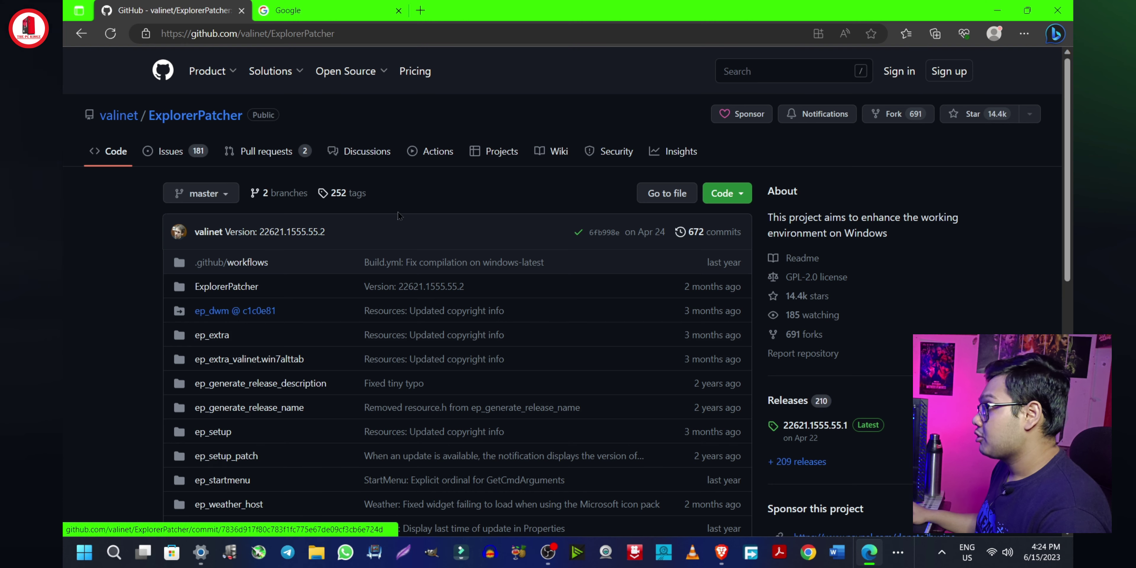
pyautogui.scroll(-3, 837, 284)
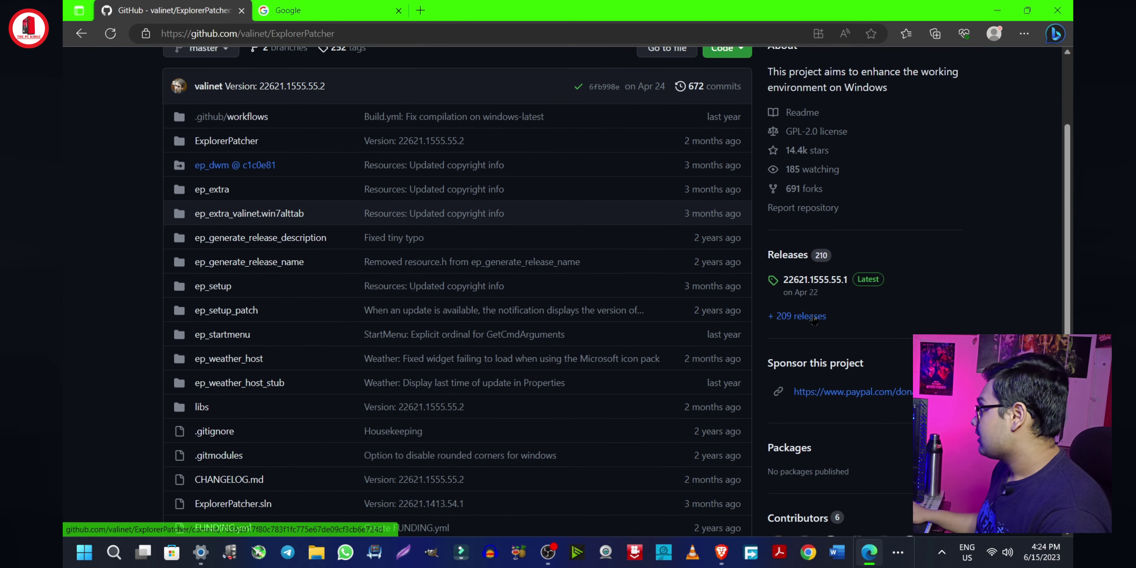
pyautogui.click(836, 279)
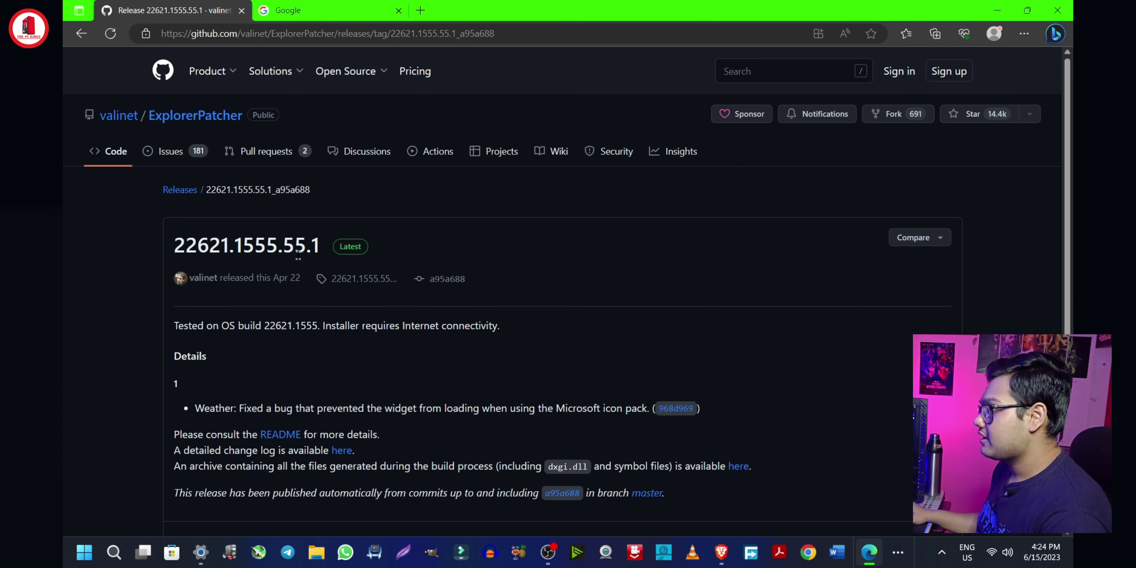
# - Download ep_setup.exe from the release assets and run the installer
pyautogui.scroll(-5, 282, 264)
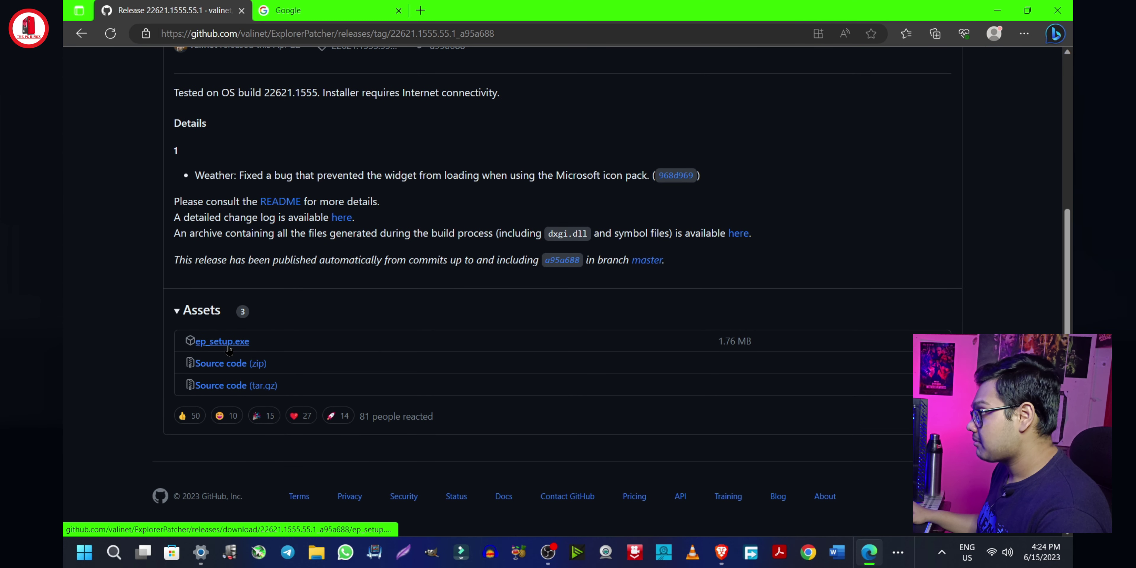
pyautogui.click(247, 349)
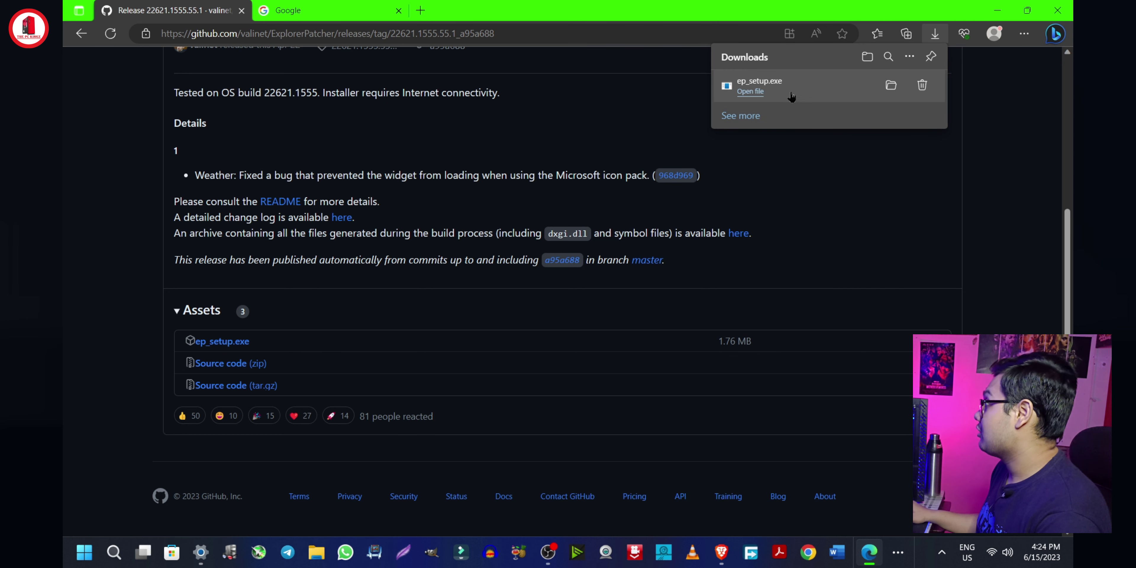
pyautogui.click(750, 92)
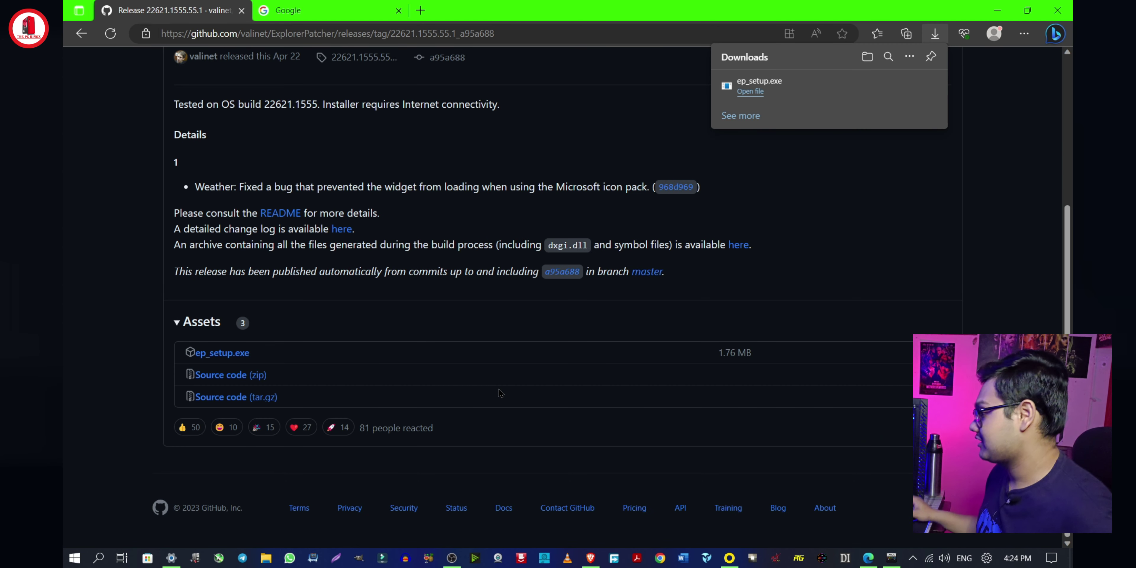
# - Search the Start menu for "ex", open Properties (ExplorerPatcher), and minimize the browser behind it
pyautogui.click(170, 557)
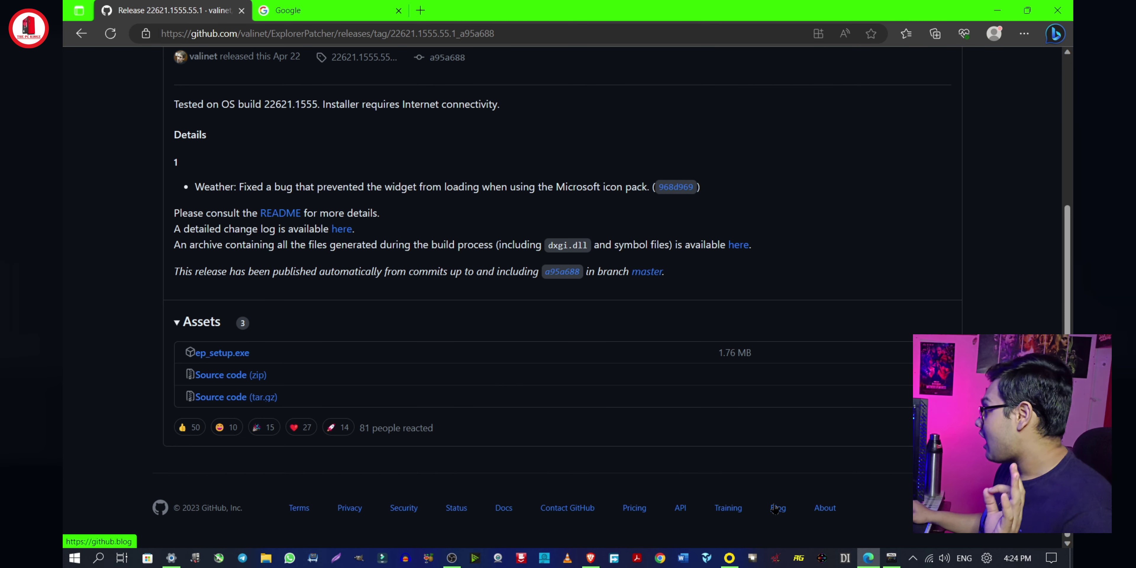
pyautogui.click(75, 558)
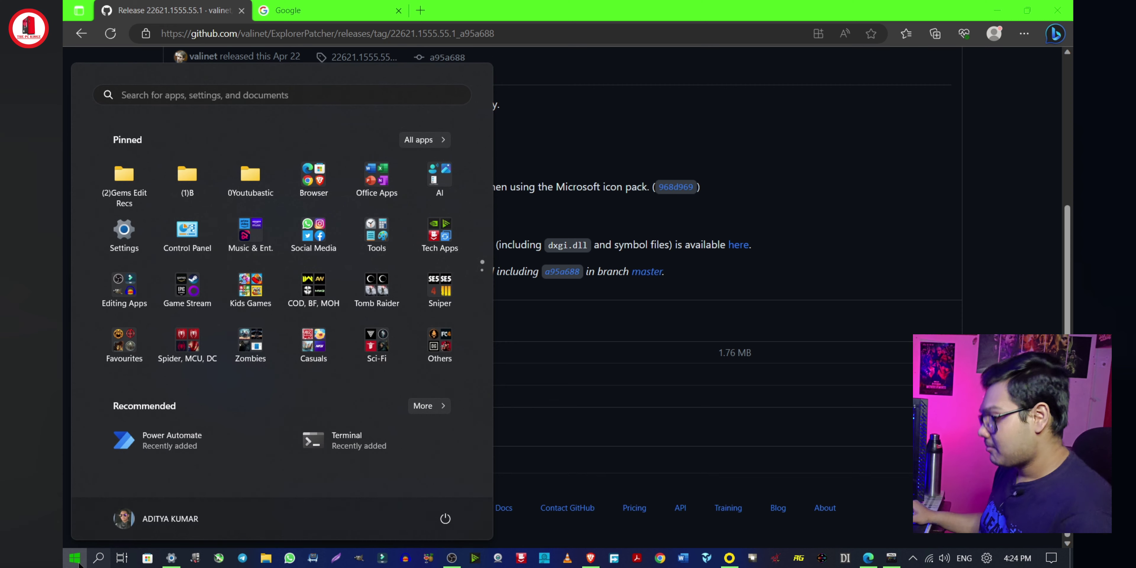
pyautogui.write('ex')
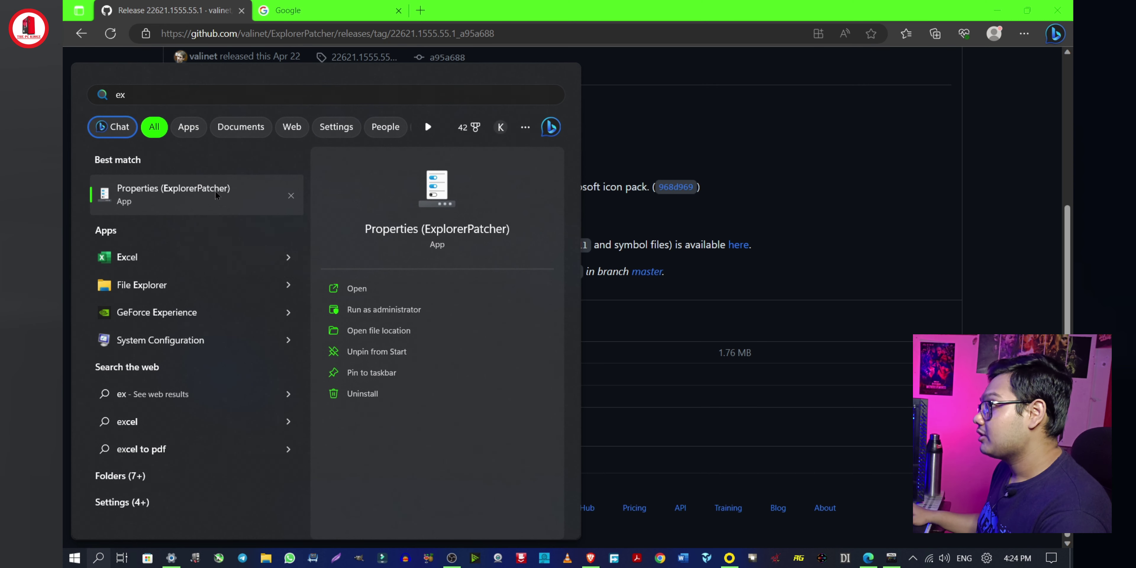
pyautogui.click(194, 199)
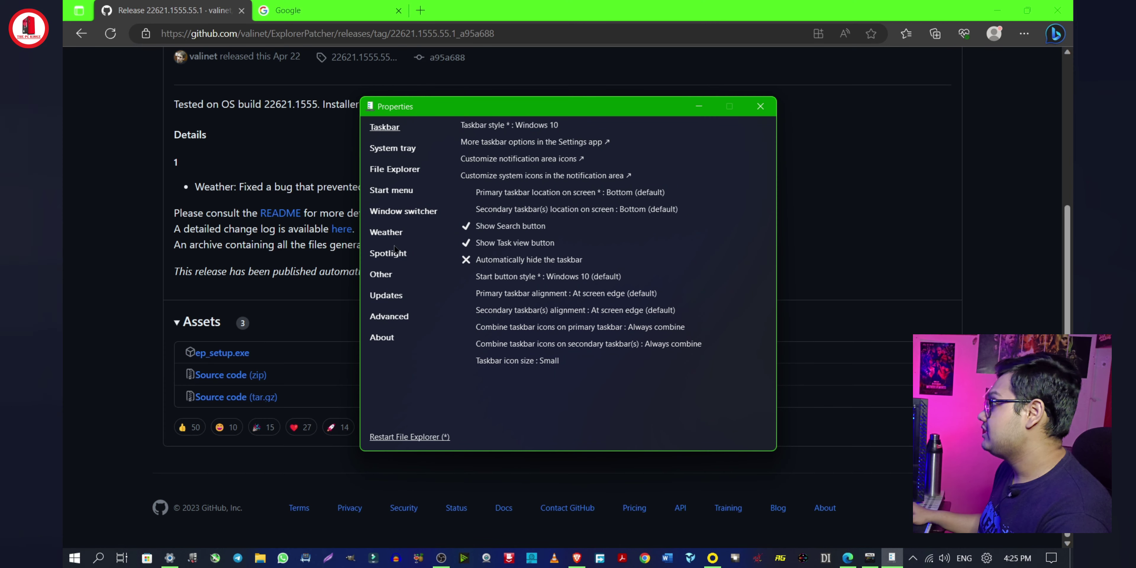
pyautogui.click(997, 11)
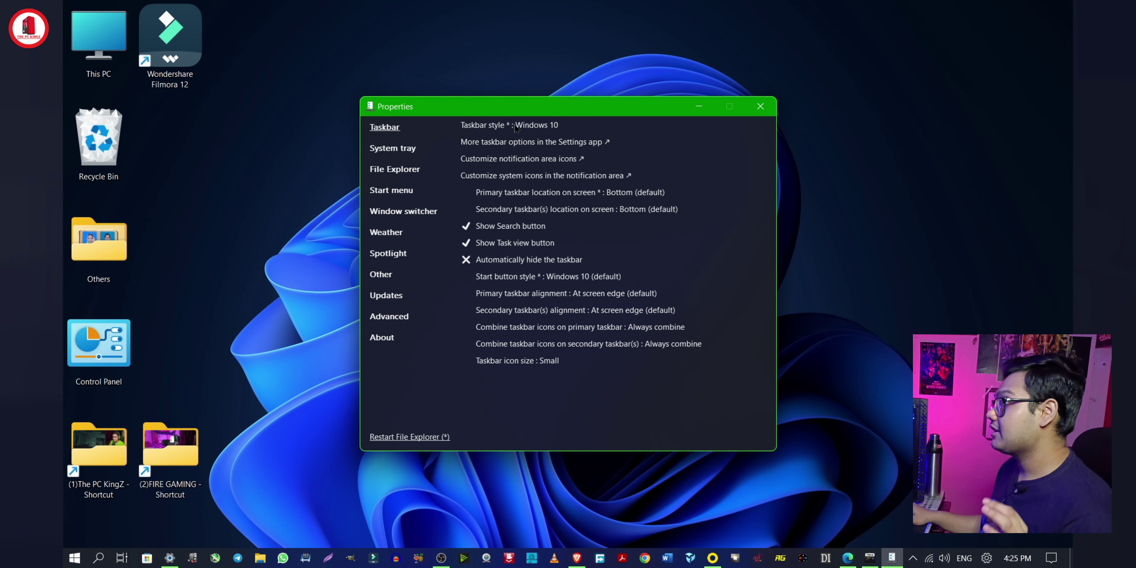
# - Keep the taskbar style on Windows 10 and switch the taskbar icon size to Large (default) and back to Small
pyautogui.click(537, 128)
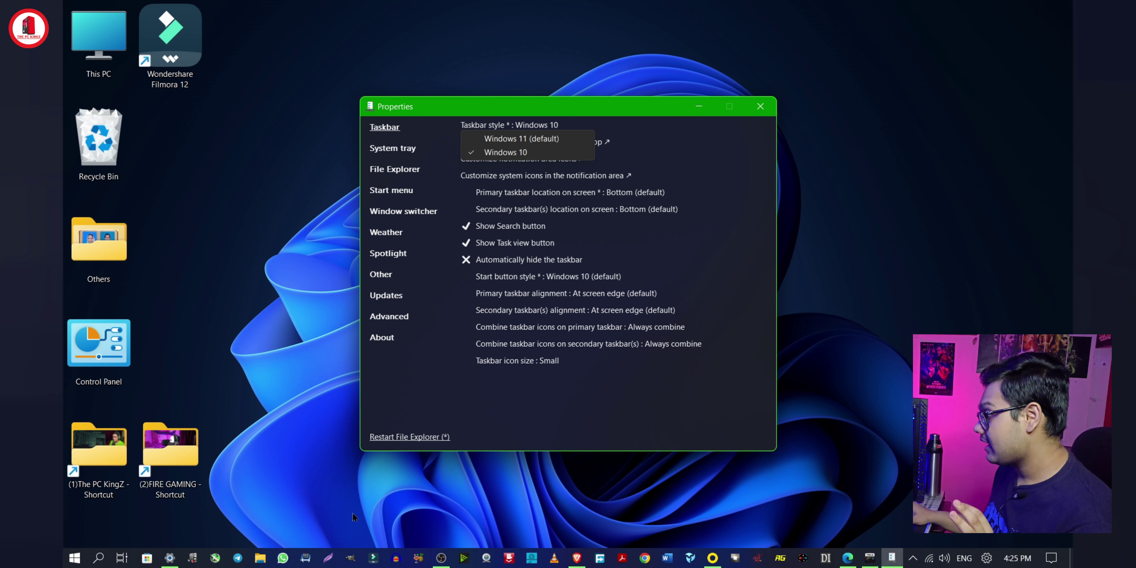
pyautogui.click(510, 153)
pyautogui.click(556, 363)
pyautogui.click(524, 390)
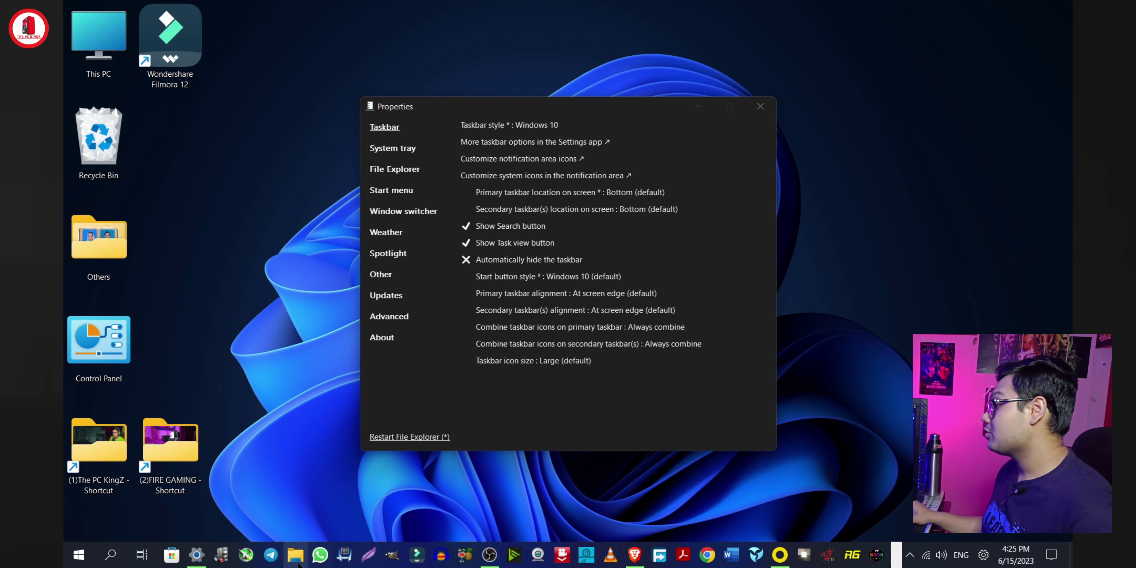
pyautogui.click(573, 361)
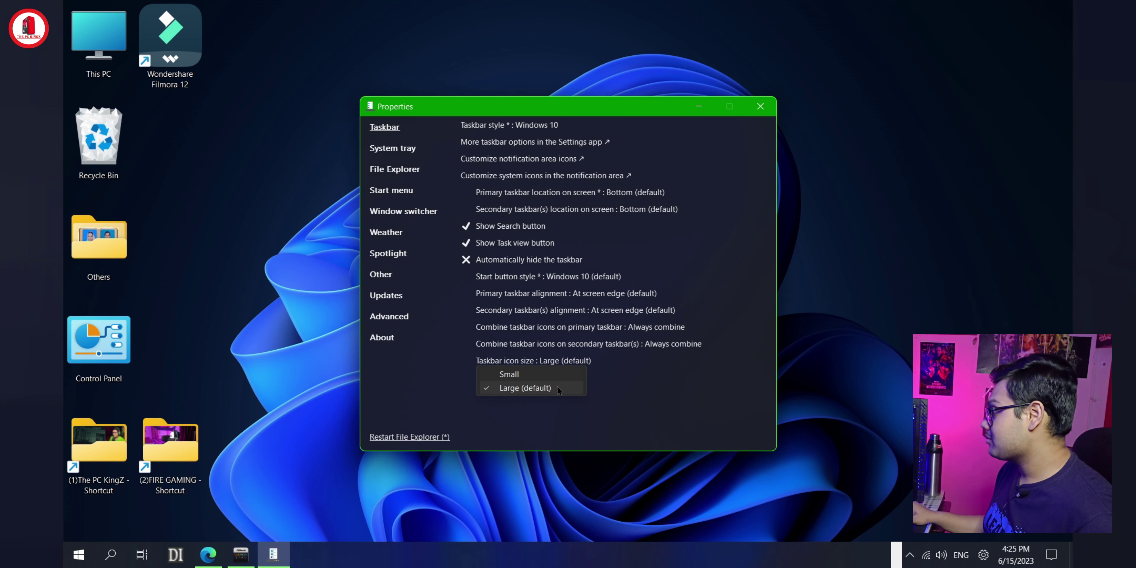
pyautogui.click(531, 374)
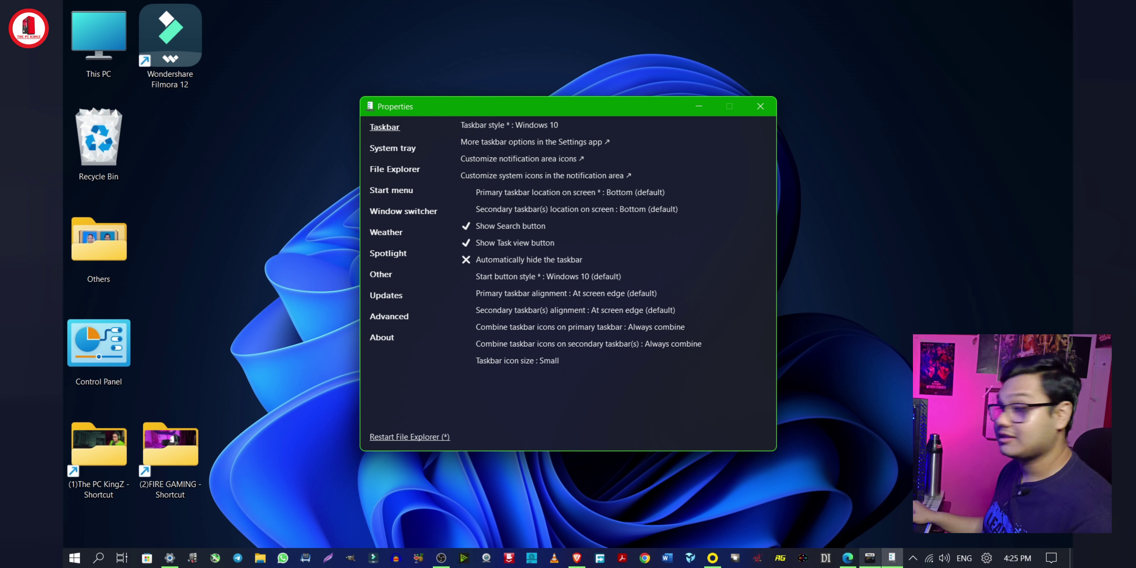
# - Set the taskbar style to Windows 11 (default) and restart File Explorer to apply it
pyautogui.click(545, 127)
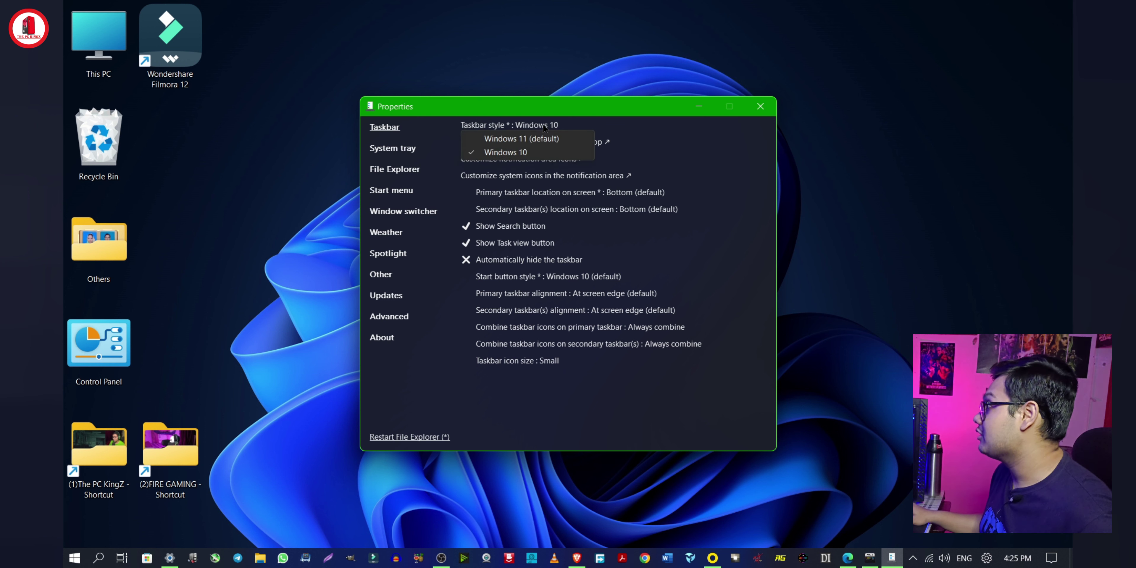
pyautogui.click(521, 140)
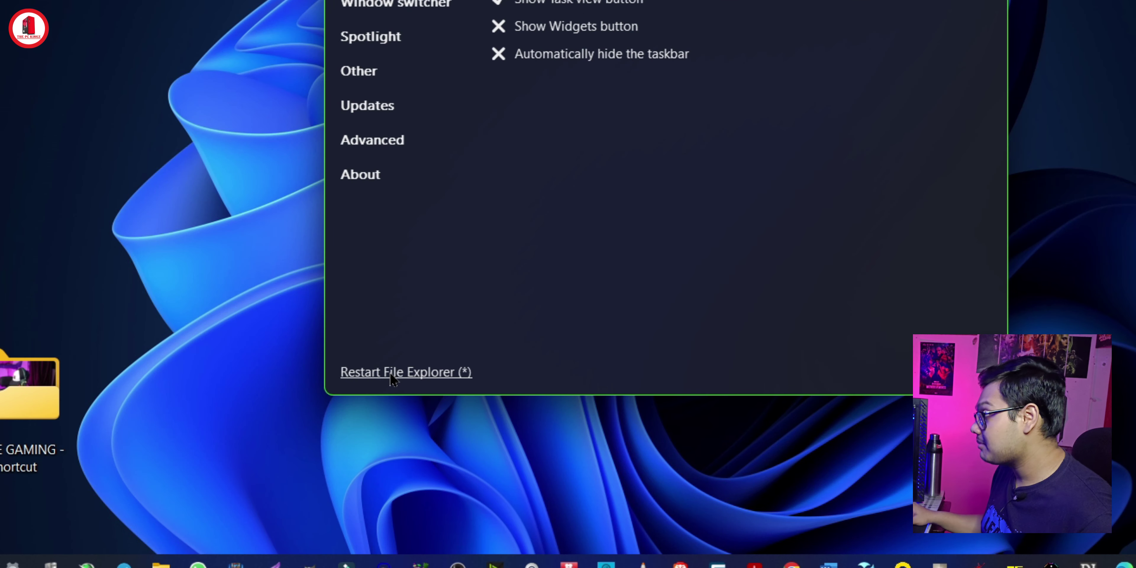
pyautogui.click(392, 376)
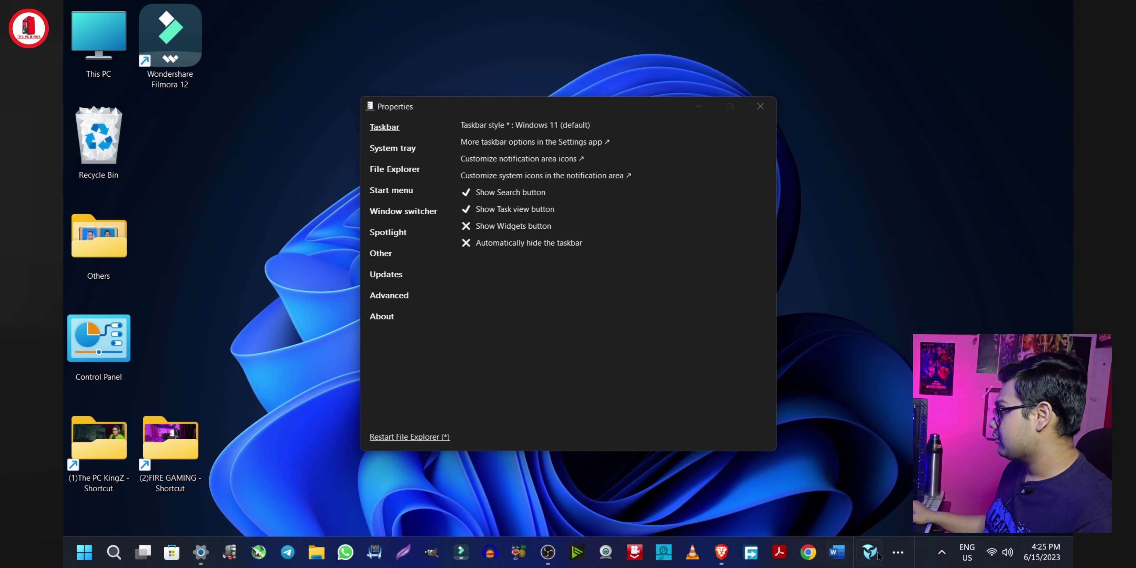
# - Set the taskbar style to Windows 10 and restart File Explorer to apply it
pyautogui.click(563, 128)
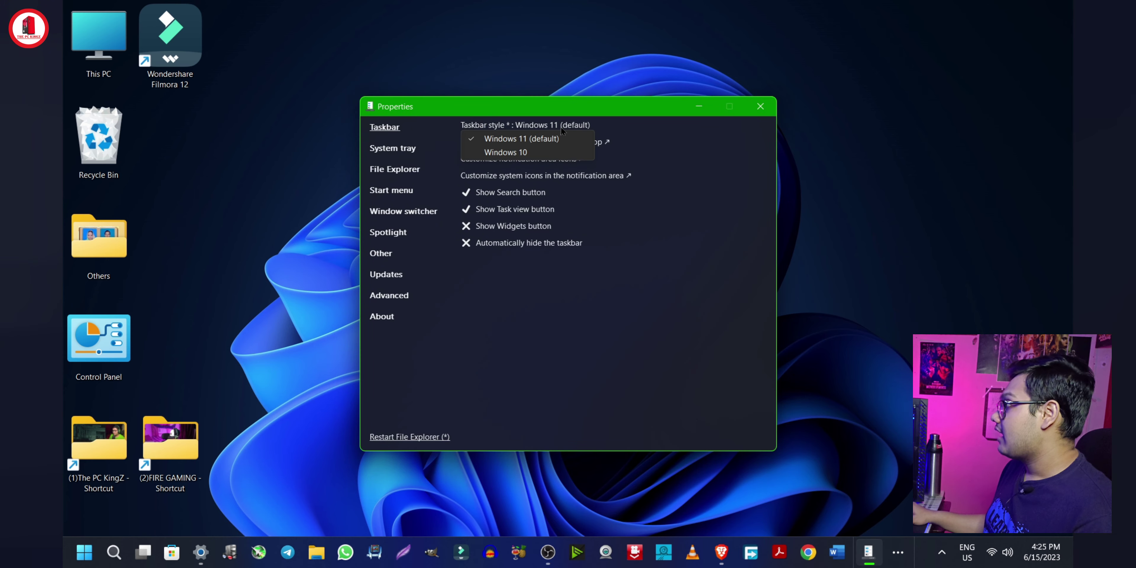
pyautogui.click(515, 156)
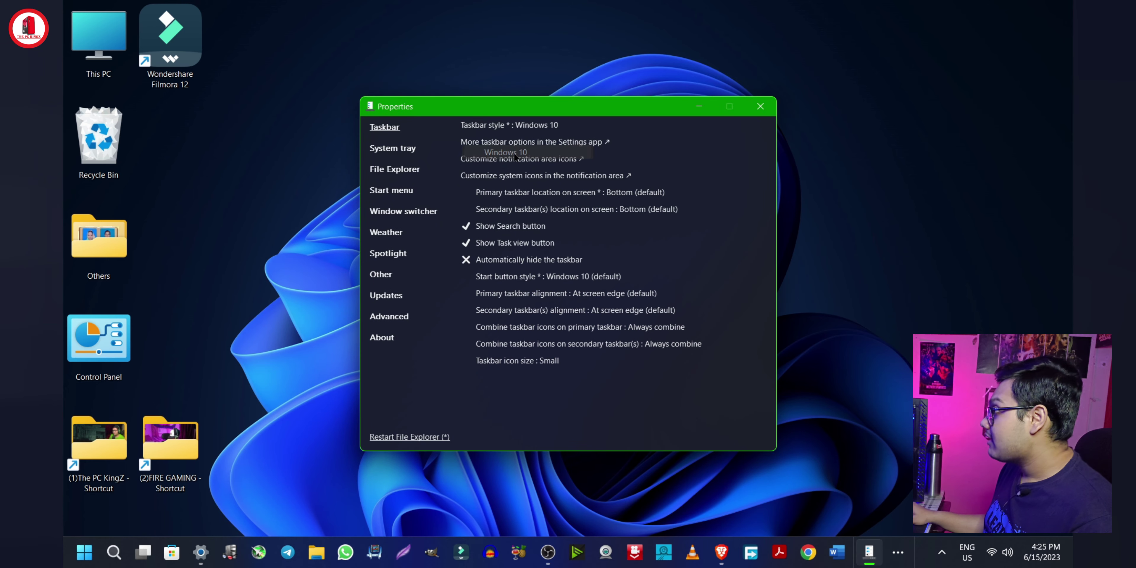
pyautogui.click(389, 439)
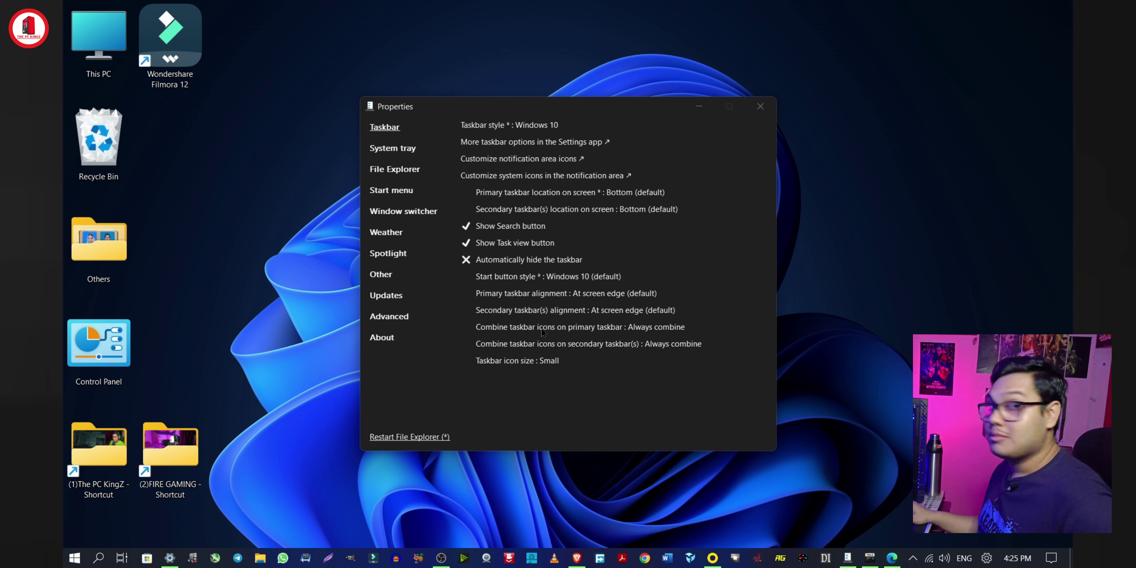
# - View the choices for combining taskbar icons on the primary taskbar without changing the setting
pyautogui.click(578, 332)
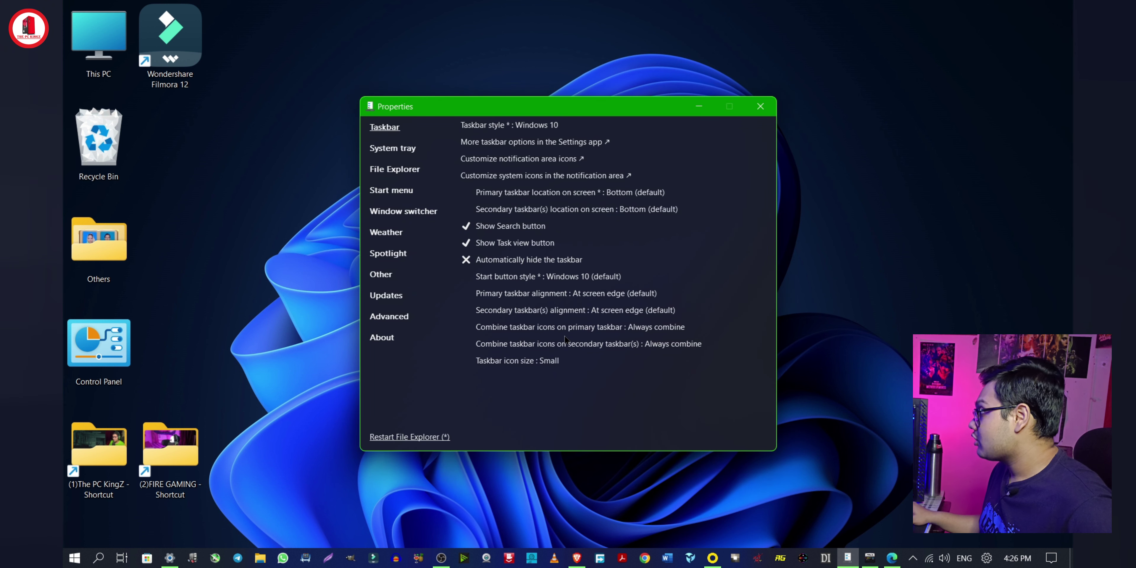
pyautogui.click(652, 330)
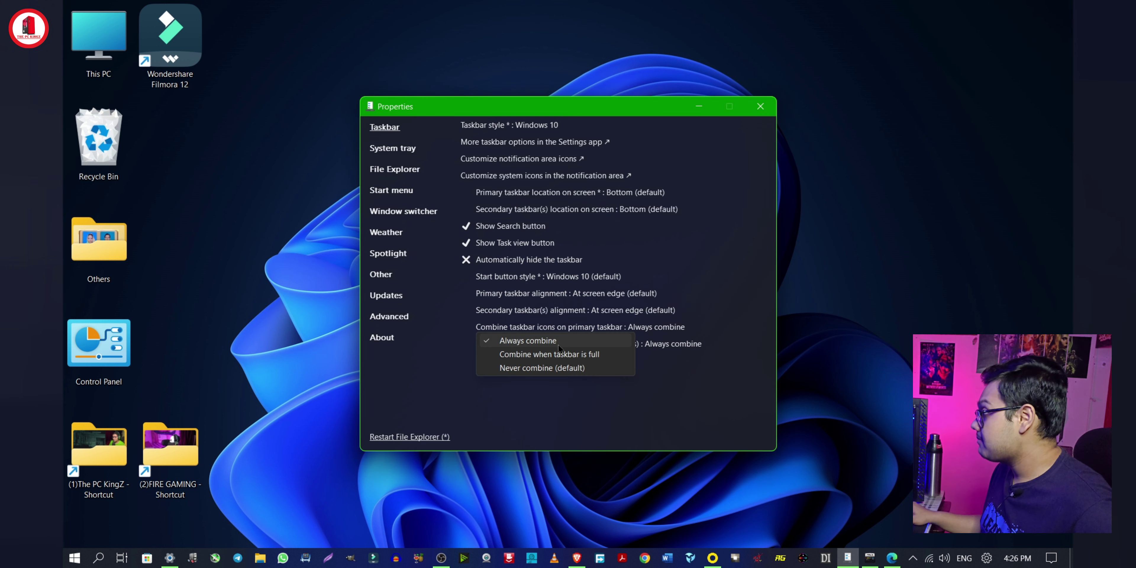
pyautogui.click(837, 485)
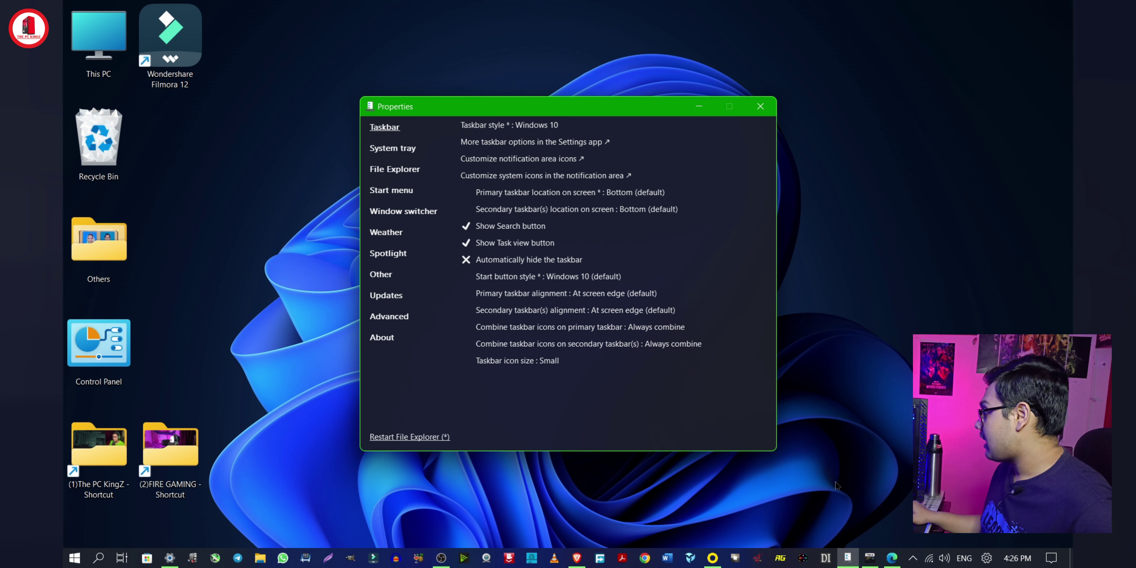
# - Split the Google tab into its own browser window to check taskbar icon grouping, and merge it back
pyautogui.click(891, 560)
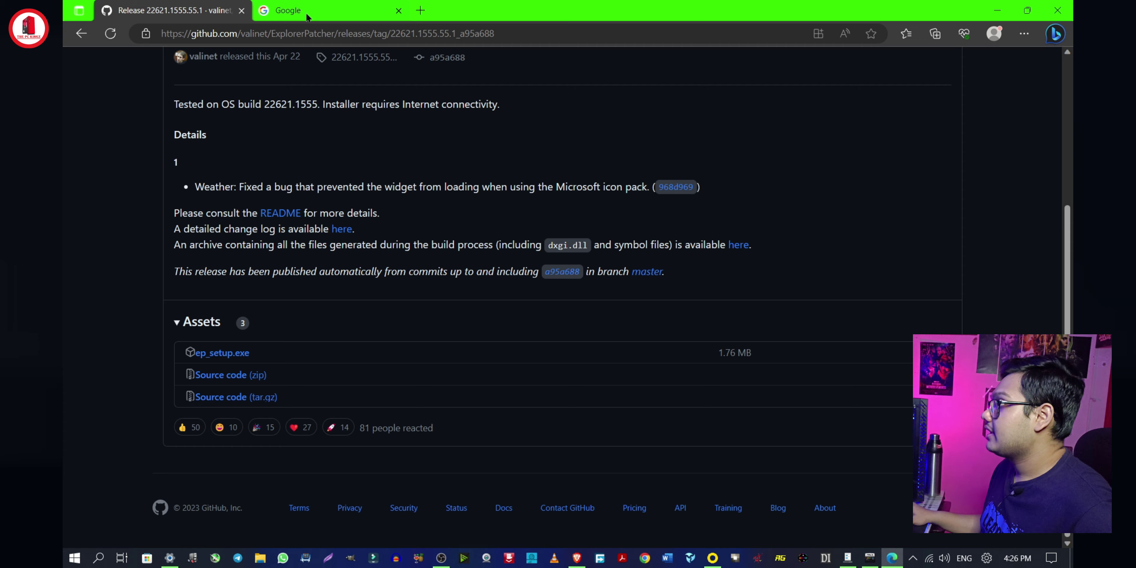
pyautogui.moveTo(307, 17); pyautogui.dragTo(199, 93)
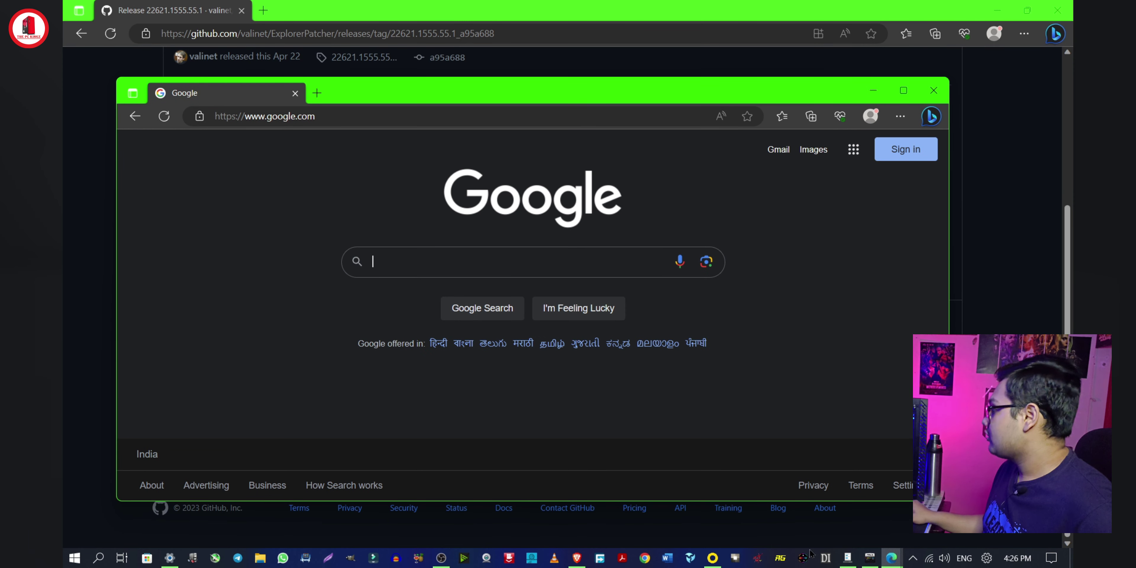
pyautogui.moveTo(891, 556)
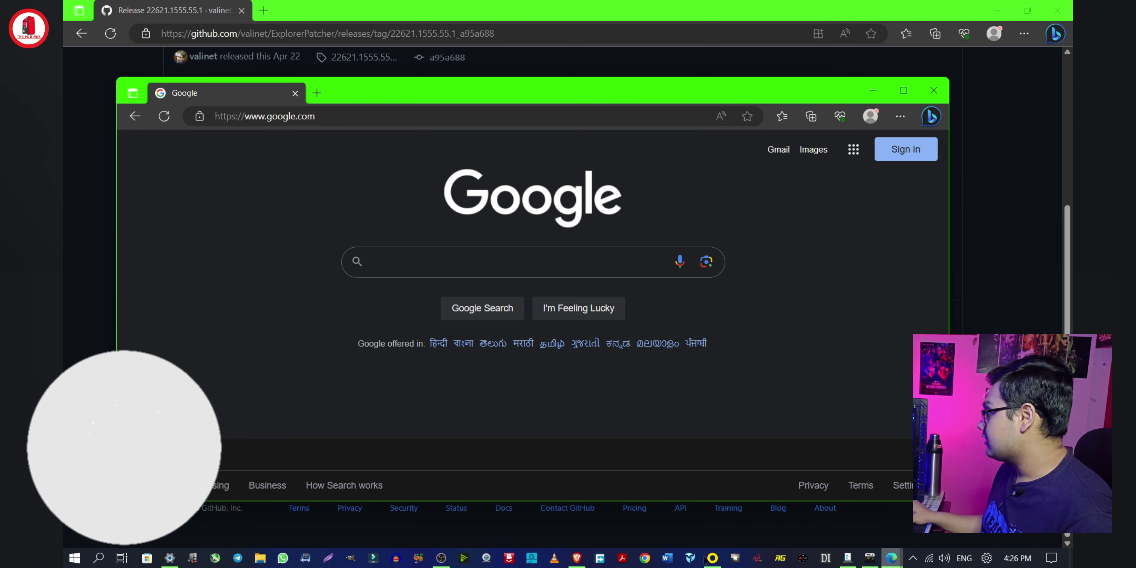
pyautogui.moveTo(221, 93); pyautogui.dragTo(331, 10)
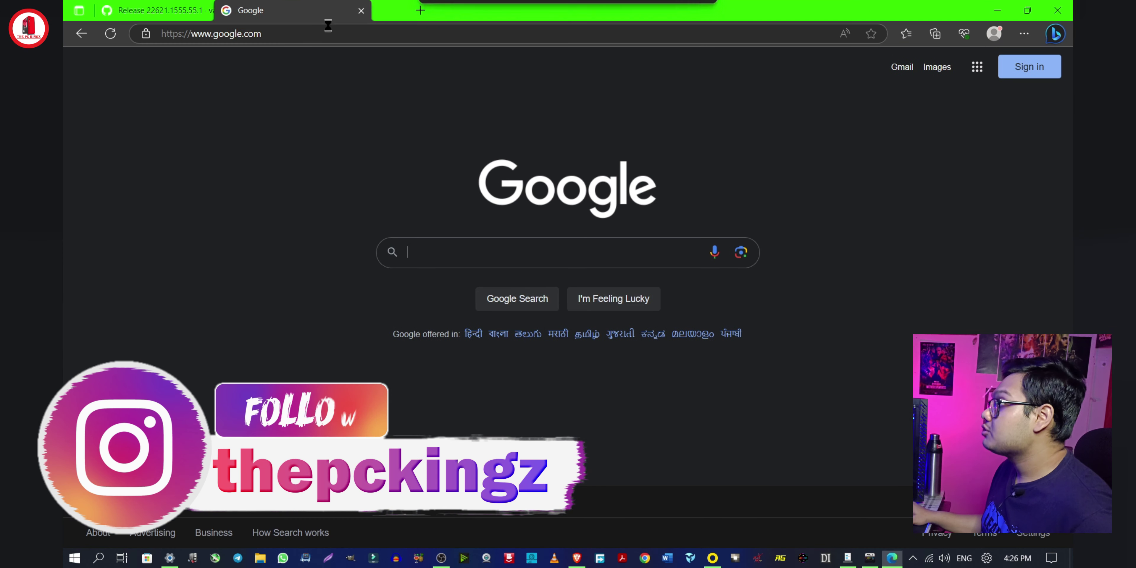
# - Return to the ExplorerPatcher properties and recheck the primary taskbar's icon combining choices, leaving Always combine selected
pyautogui.click(997, 11)
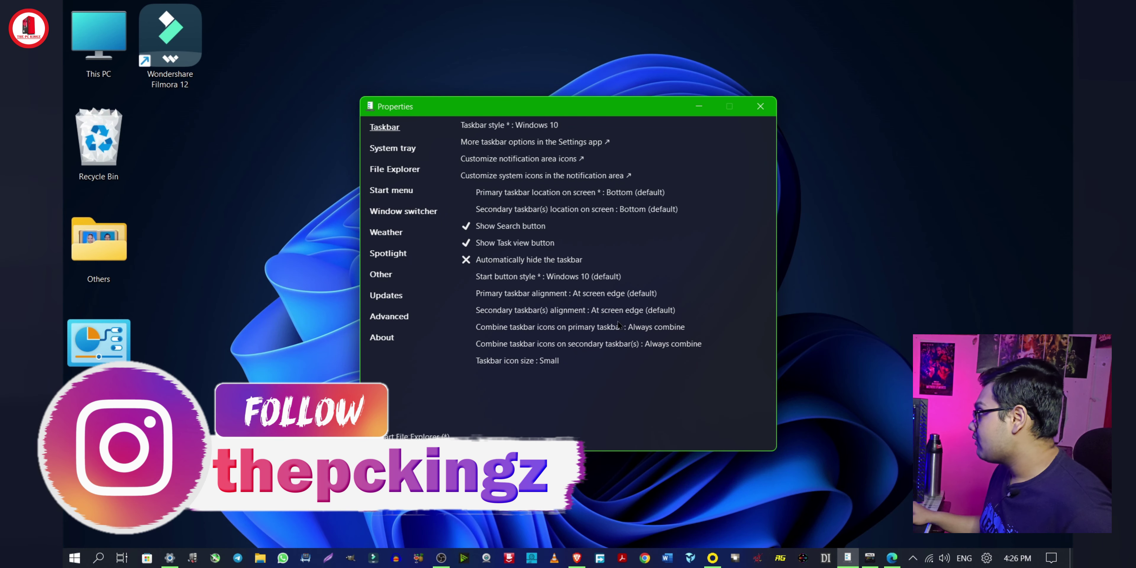
pyautogui.click(662, 328)
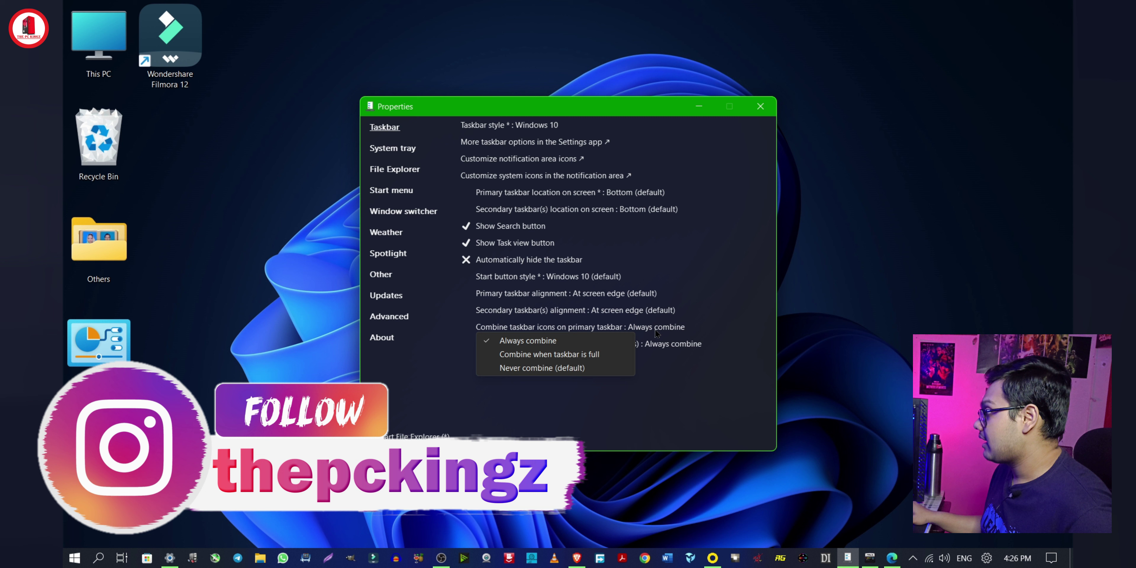
pyautogui.click(733, 404)
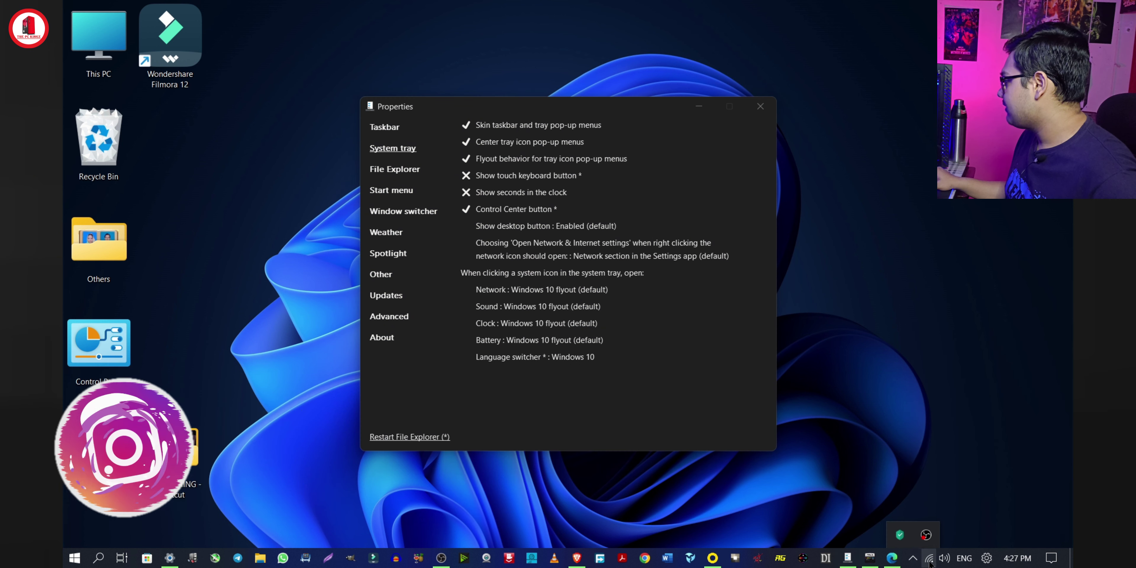
# - Check the network flyout and the clock flyout of the system tray
pyautogui.click(930, 559)
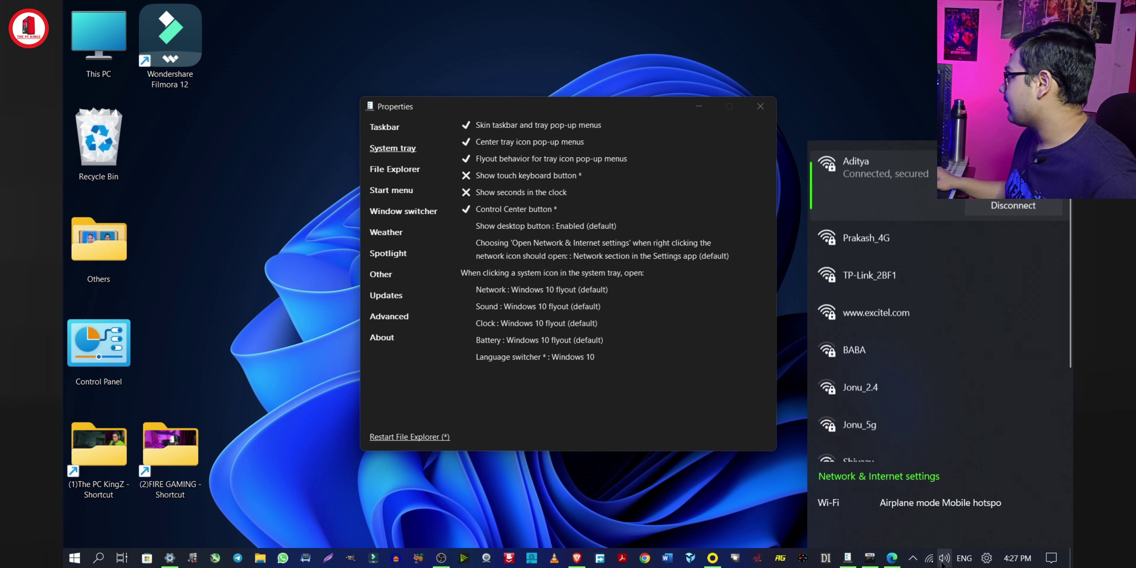
pyautogui.click(1018, 558)
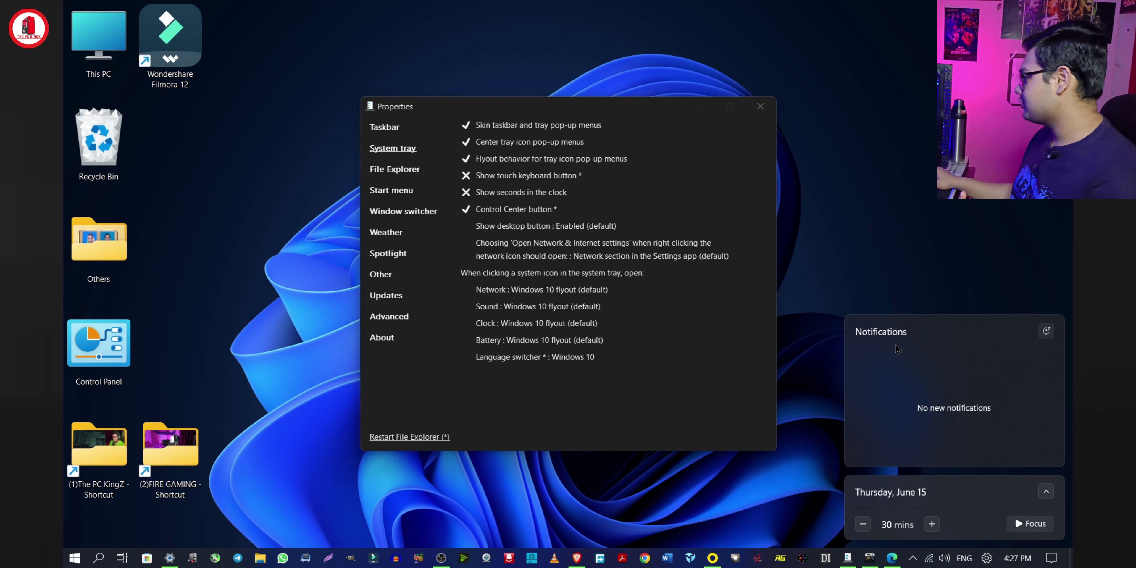
# - Check the notification center, the sound flyout and the Control Center of the system tray, and return to the ExplorerPatcher properties
pyautogui.click(1052, 558)
pyautogui.click(1052, 558)
pyautogui.click(914, 558)
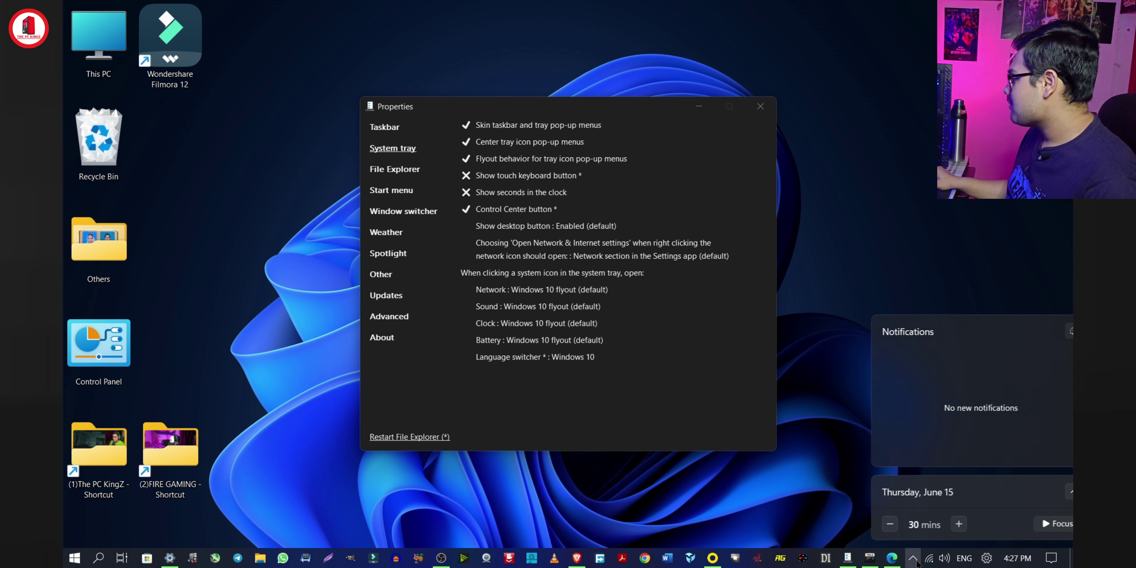
pyautogui.click(931, 559)
pyautogui.click(945, 559)
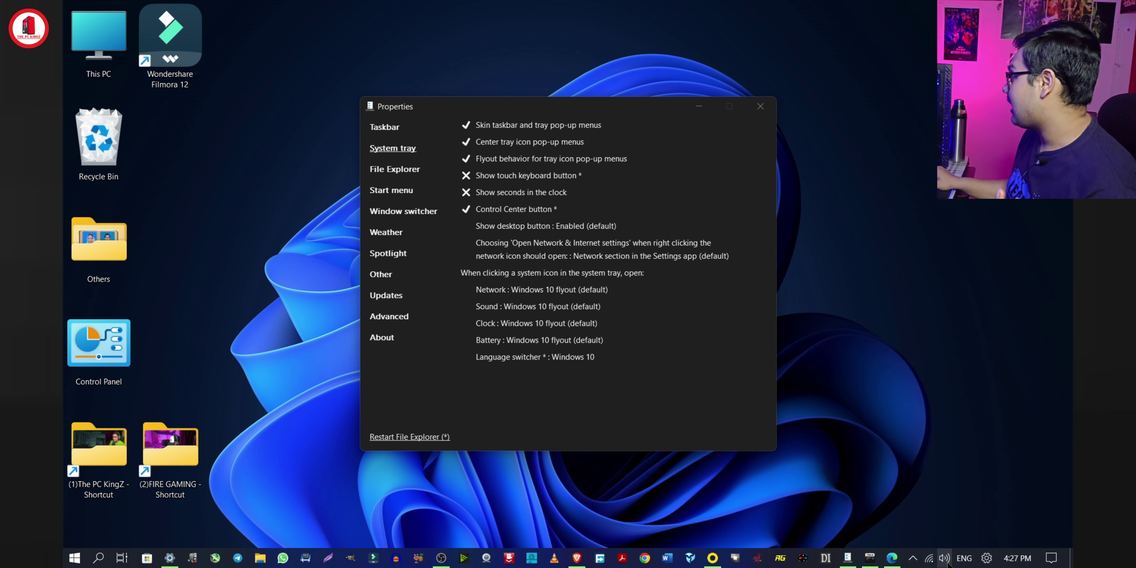
pyautogui.click(964, 559)
pyautogui.click(963, 559)
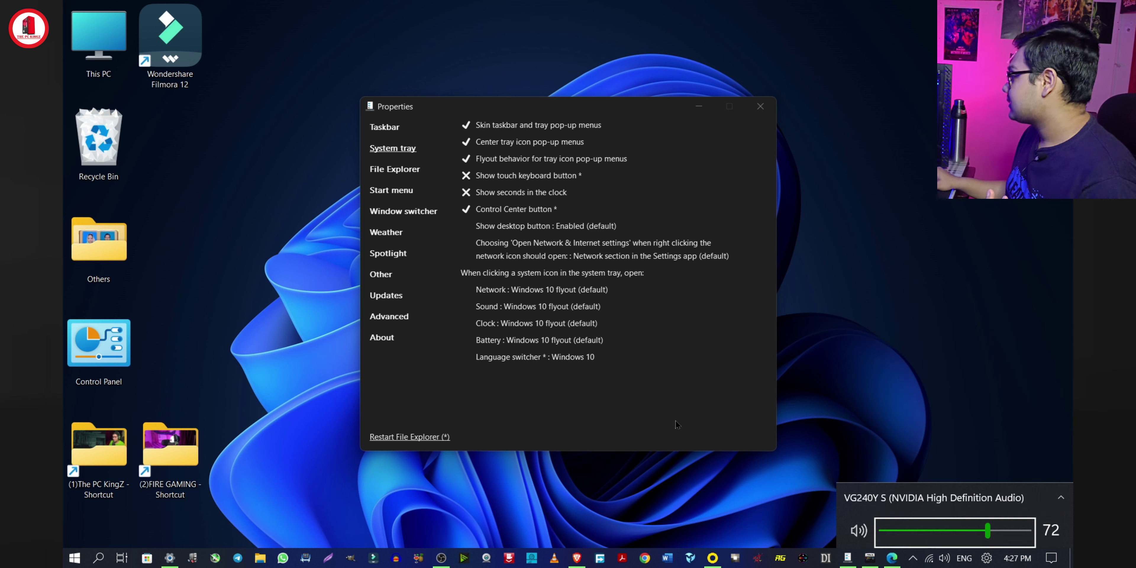
pyautogui.click(987, 558)
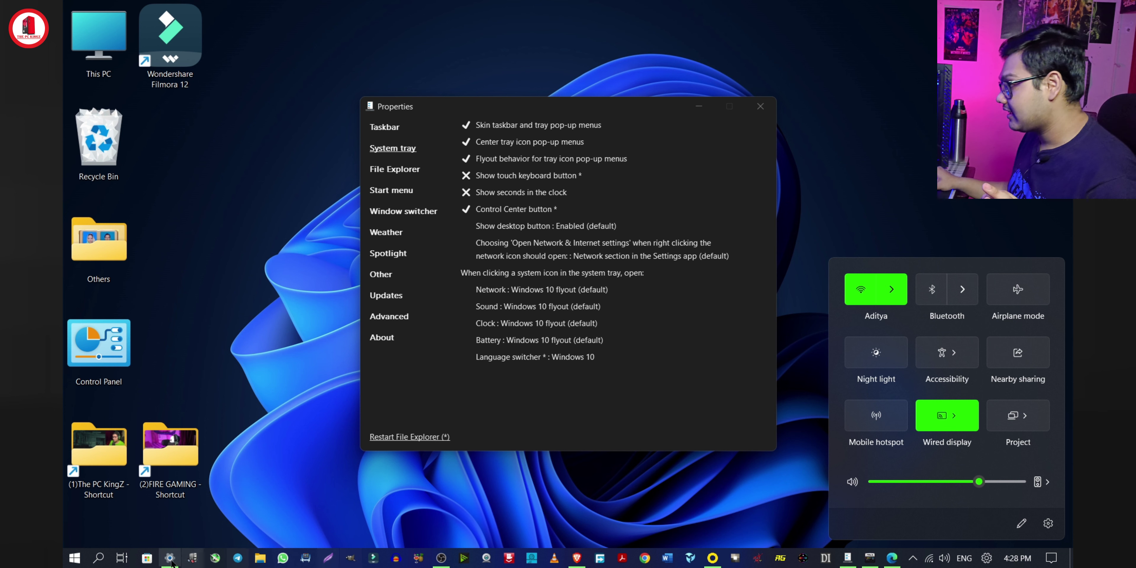
pyautogui.click(641, 416)
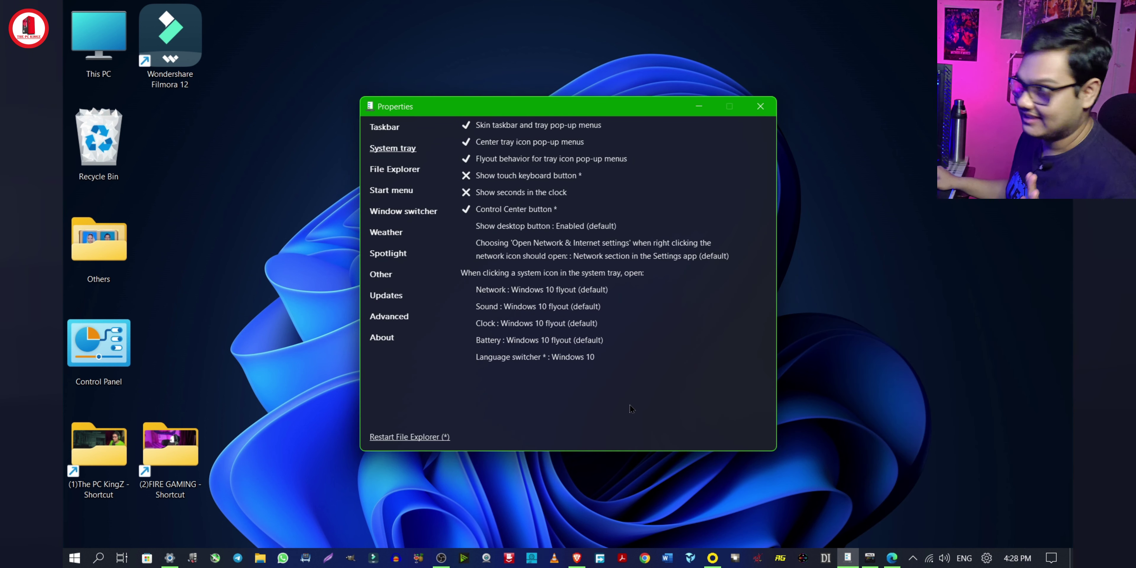
# - Show the File Explorer settings, and open a File Explorer window to examine its current command bar and extra options before minimizing it
pyautogui.click(412, 173)
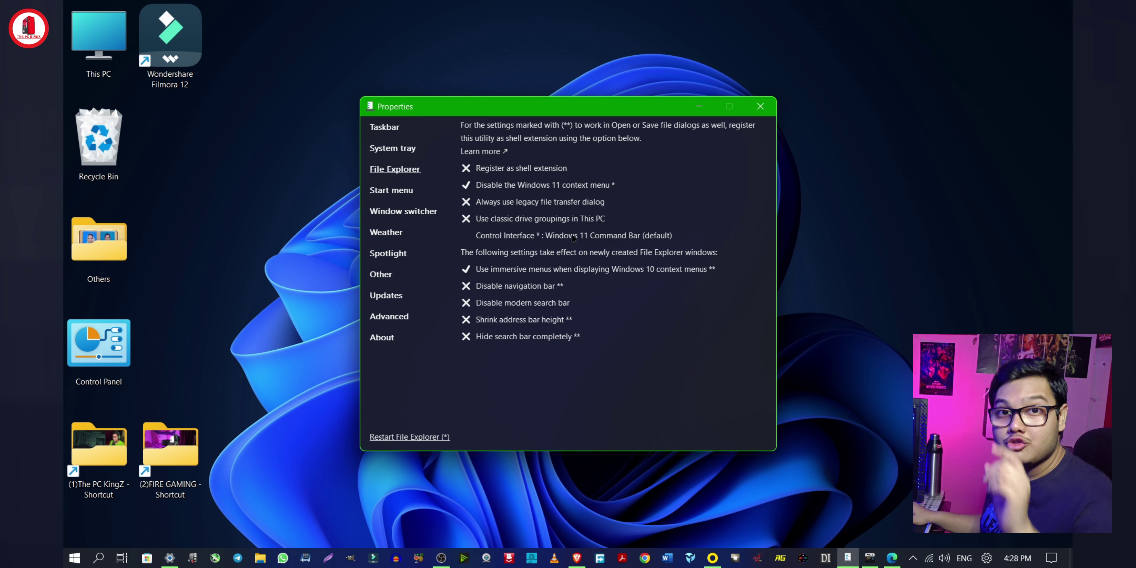
pyautogui.click(295, 138)
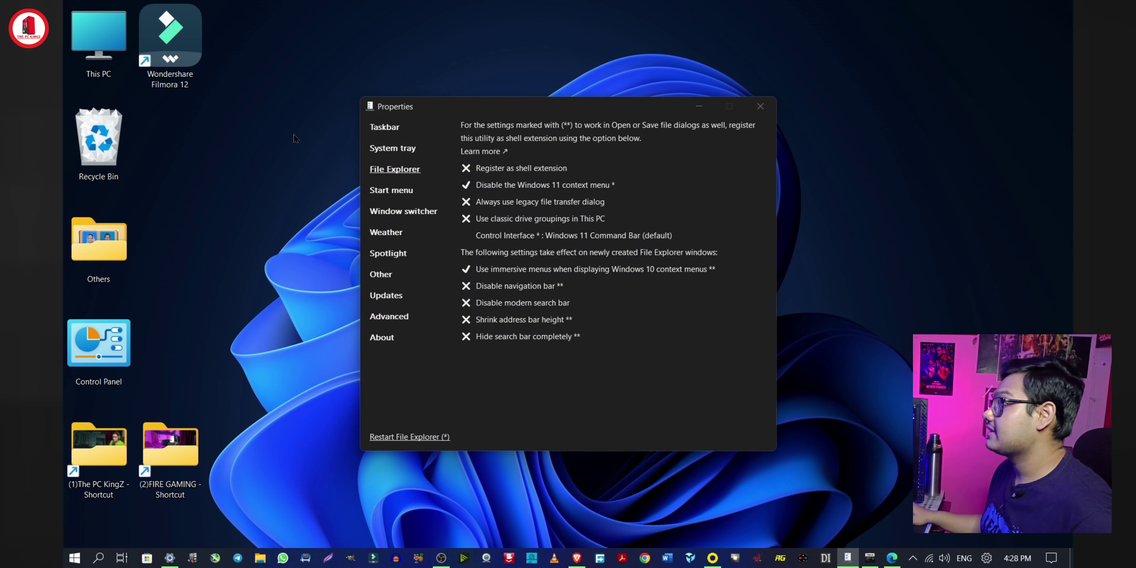
pyautogui.press('super+e')
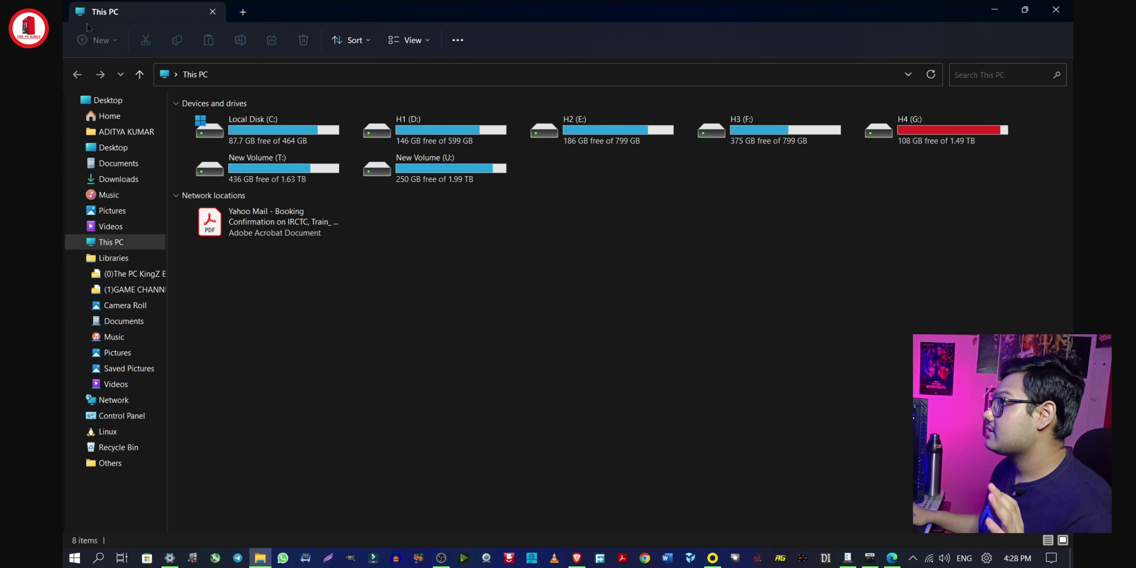
pyautogui.click(457, 41)
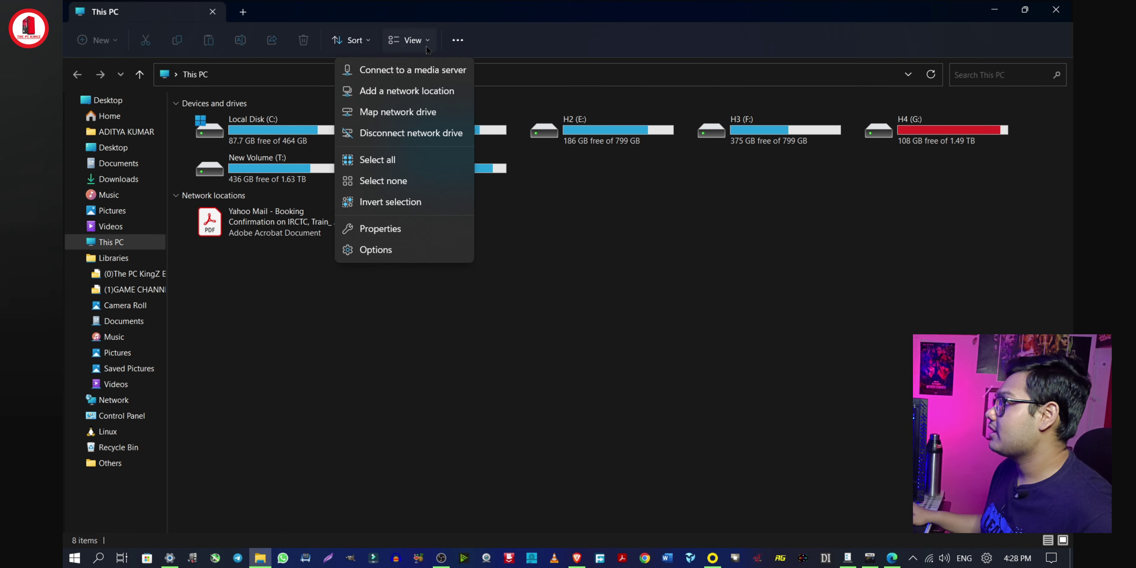
pyautogui.click(951, 54)
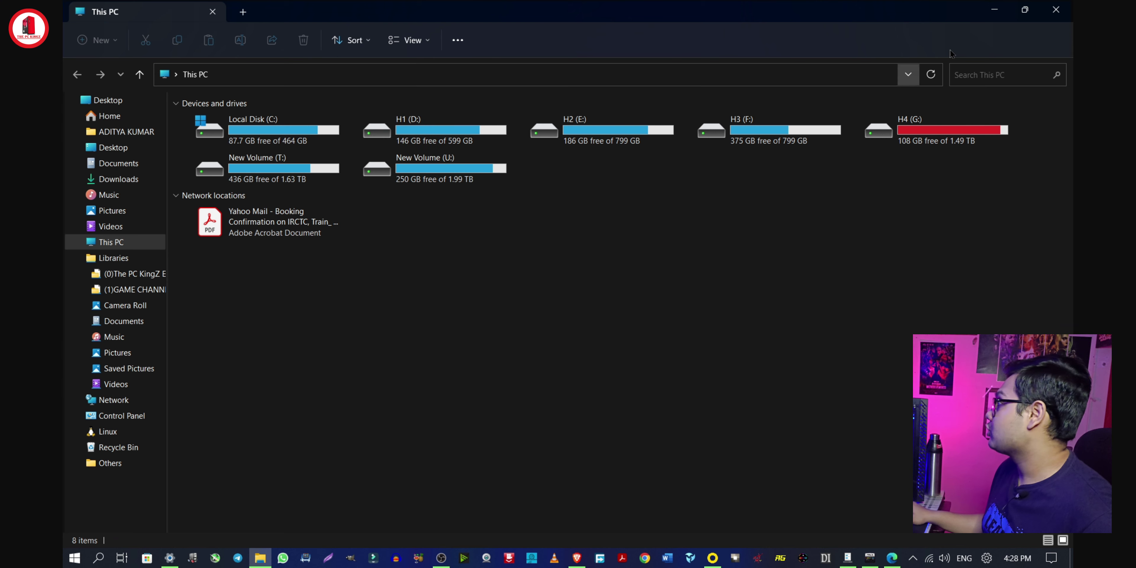
pyautogui.click(995, 10)
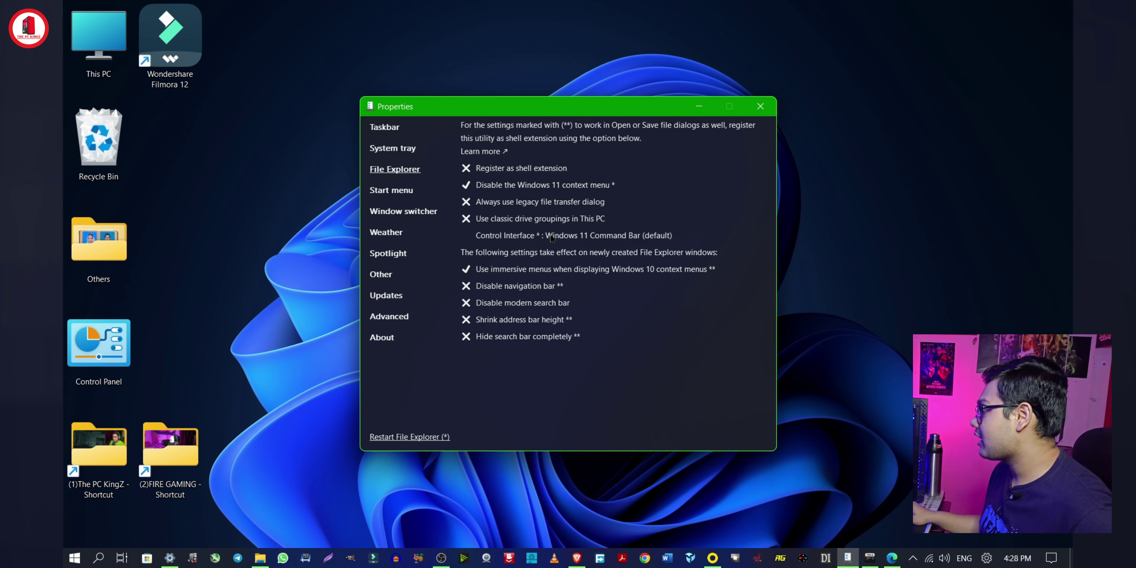
# - Set File Explorer's control interface to Windows 10 Ribbon, restart File Explorer and check the ribbon in a This PC window
pyautogui.click(608, 240)
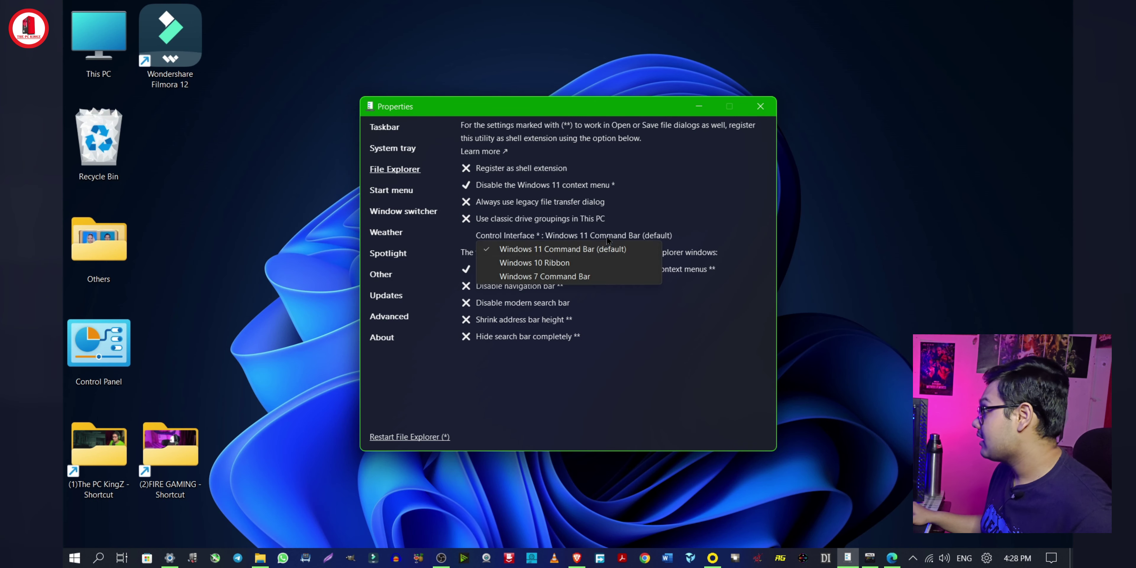
pyautogui.click(549, 263)
pyautogui.click(405, 439)
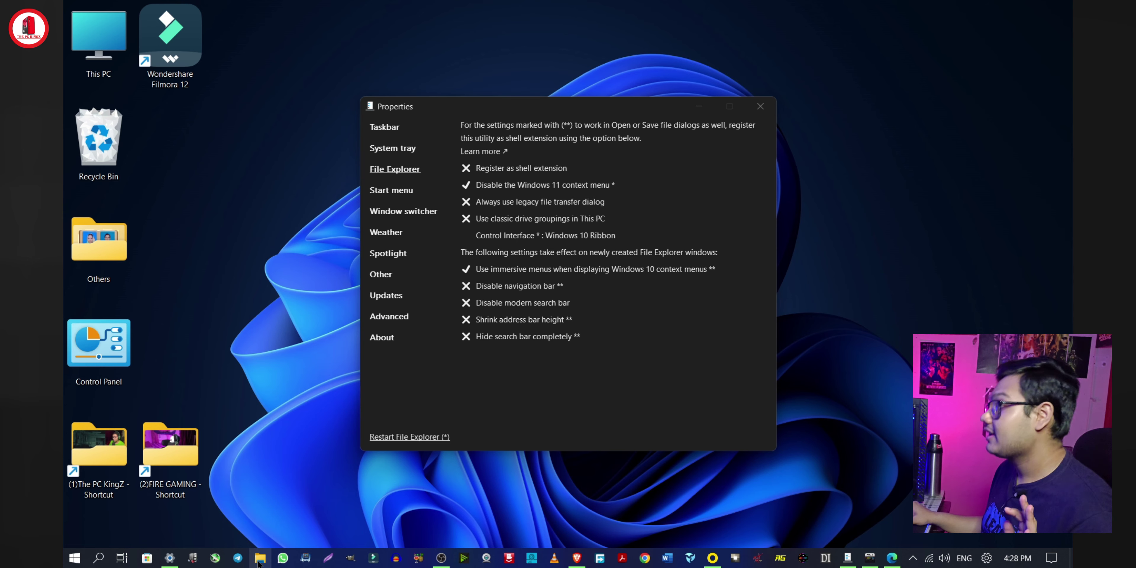
pyautogui.click(260, 559)
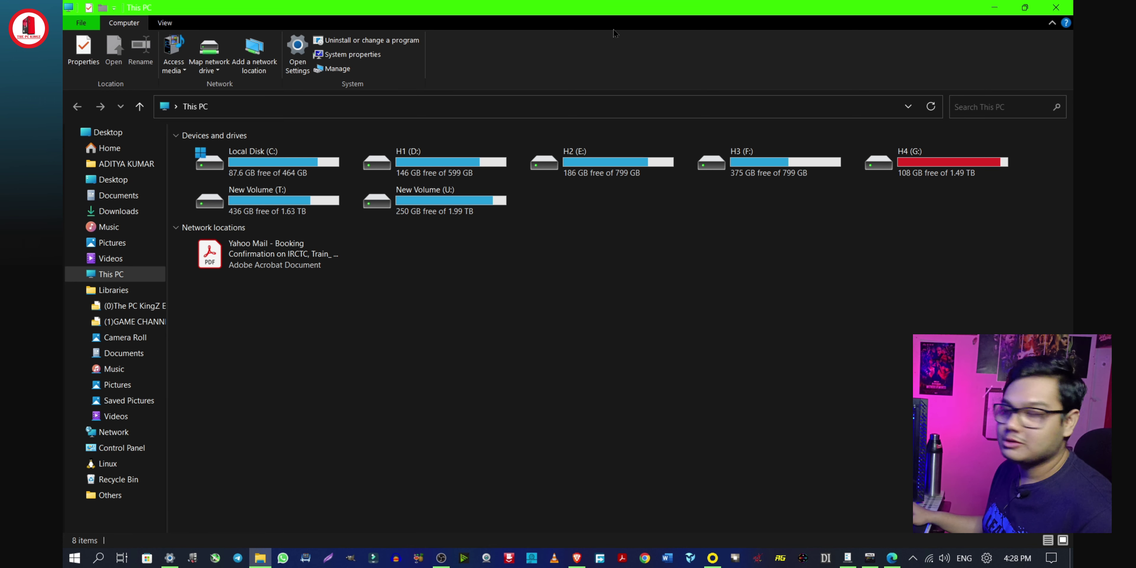
pyautogui.click(994, 7)
# - Set File Explorer's control interface back to Windows 11 Command Bar (default) and restart File Explorer
pyautogui.click(577, 237)
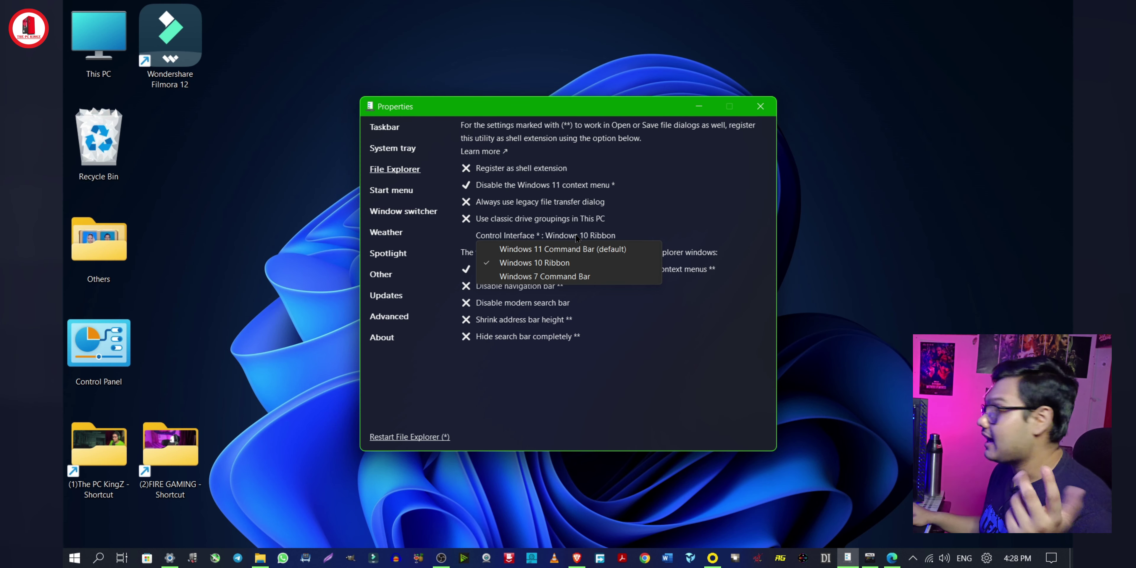
pyautogui.click(568, 249)
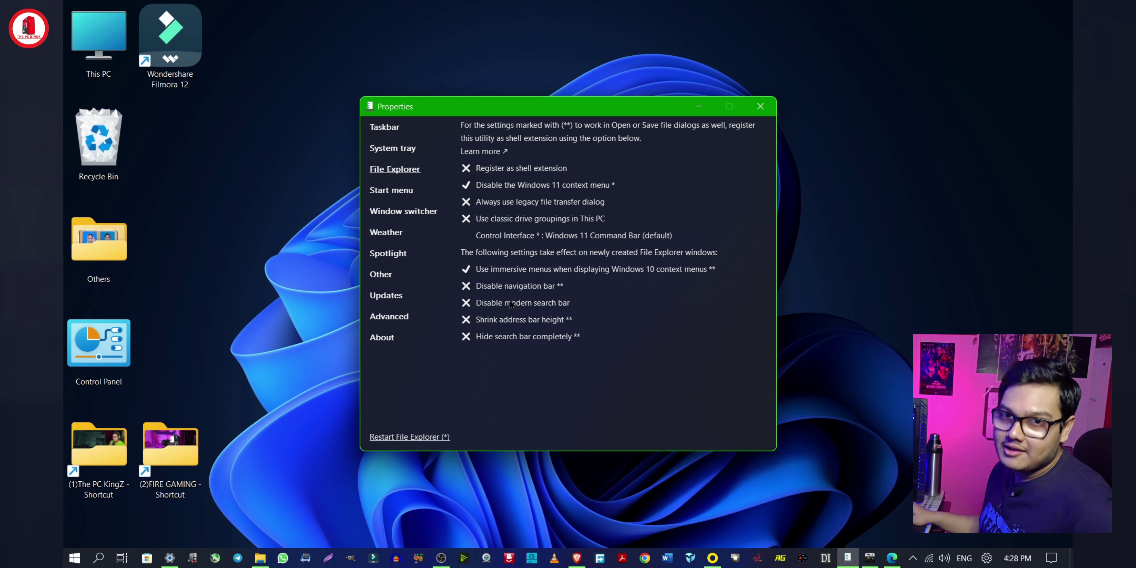
pyautogui.click(403, 437)
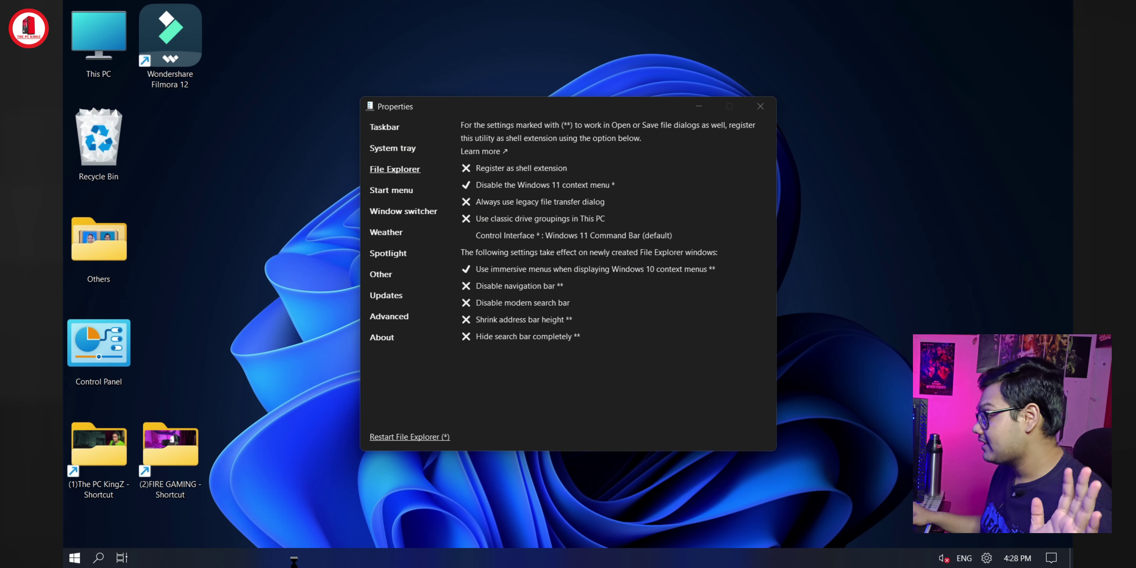
# - Open a maximized File Explorer window, add two more This PC tabs to check tab switching, and minimize the window
pyautogui.click(260, 558)
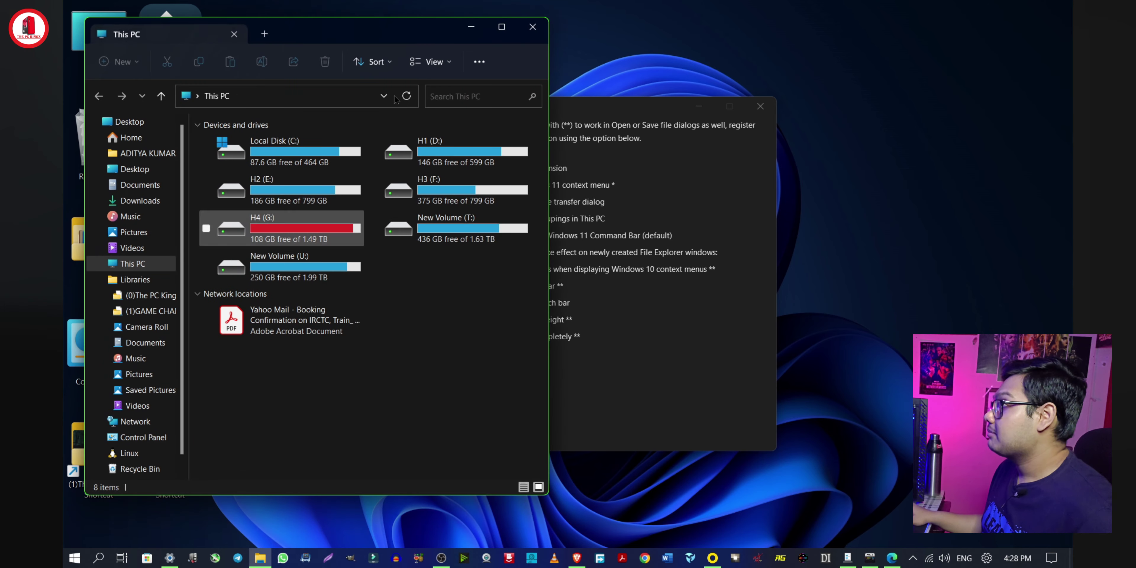
pyautogui.doubleClick(234, 17)
pyautogui.click(243, 14)
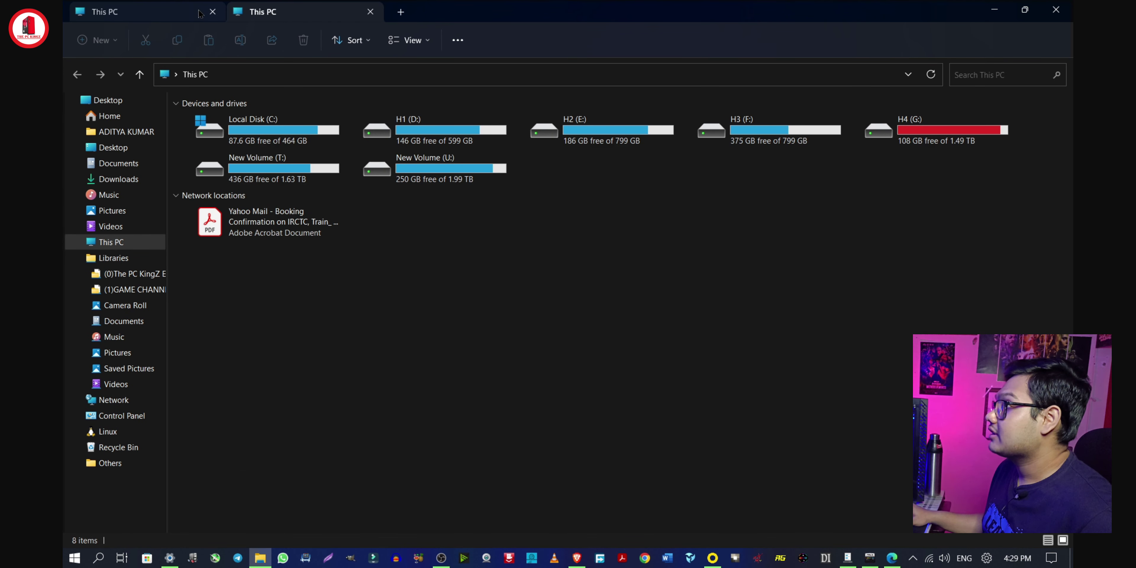
pyautogui.click(395, 14)
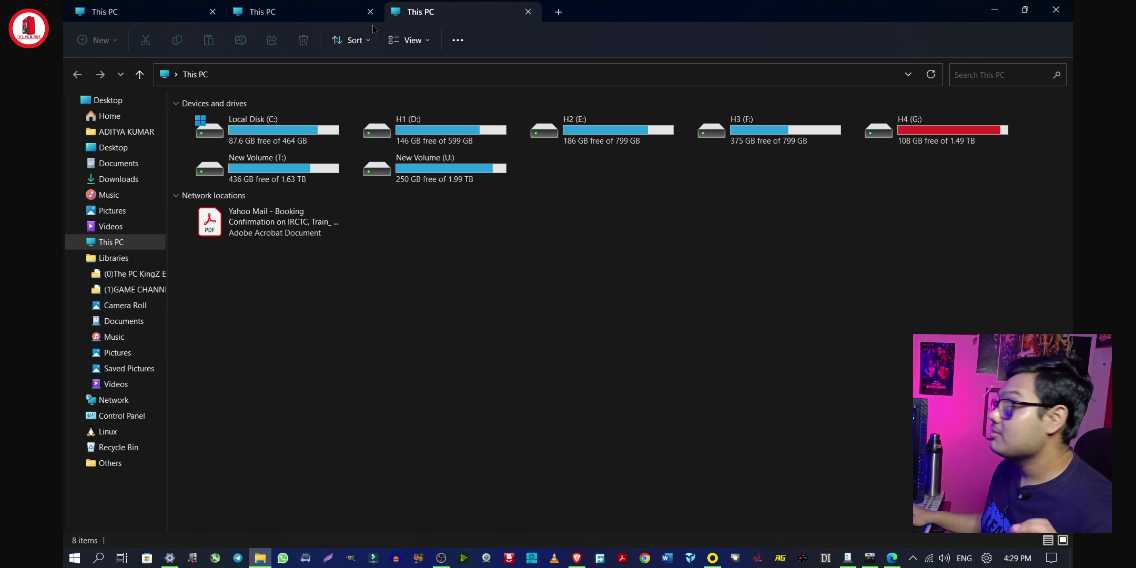
pyautogui.click(169, 18)
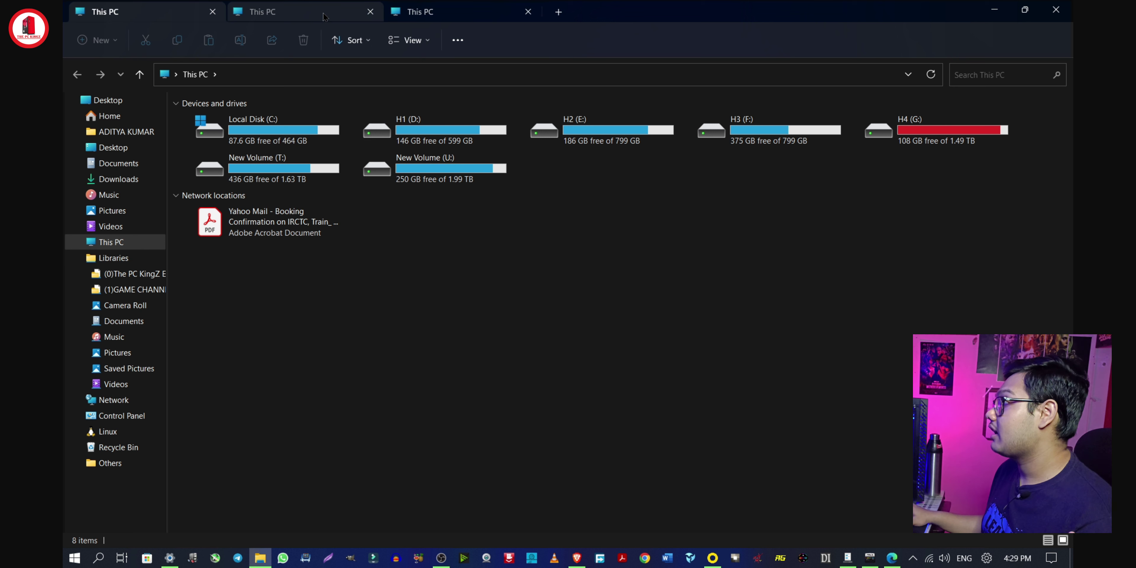
pyautogui.click(410, 13)
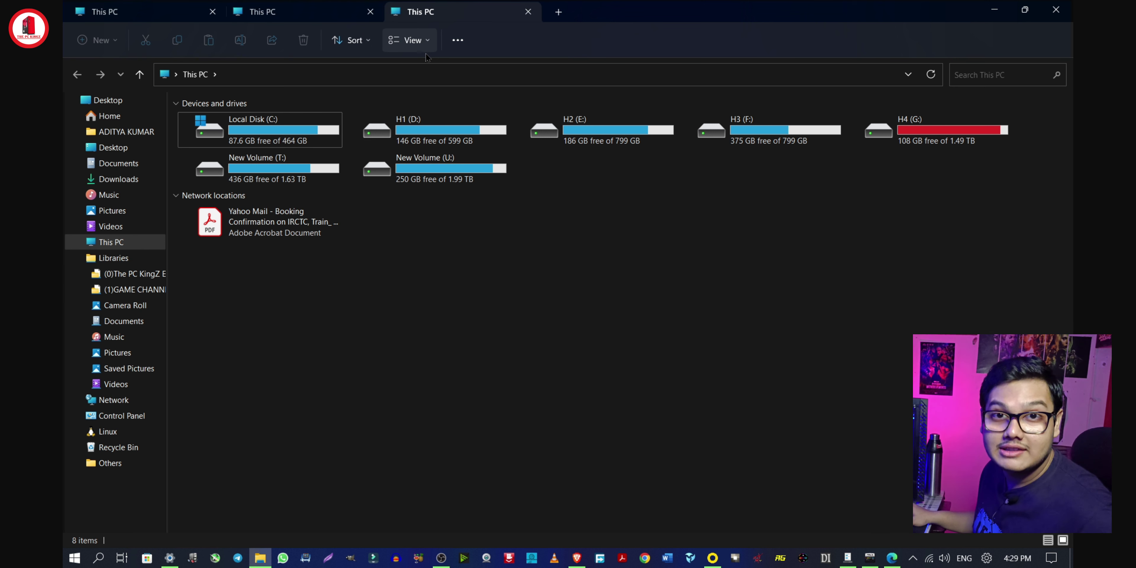
pyautogui.click(987, 14)
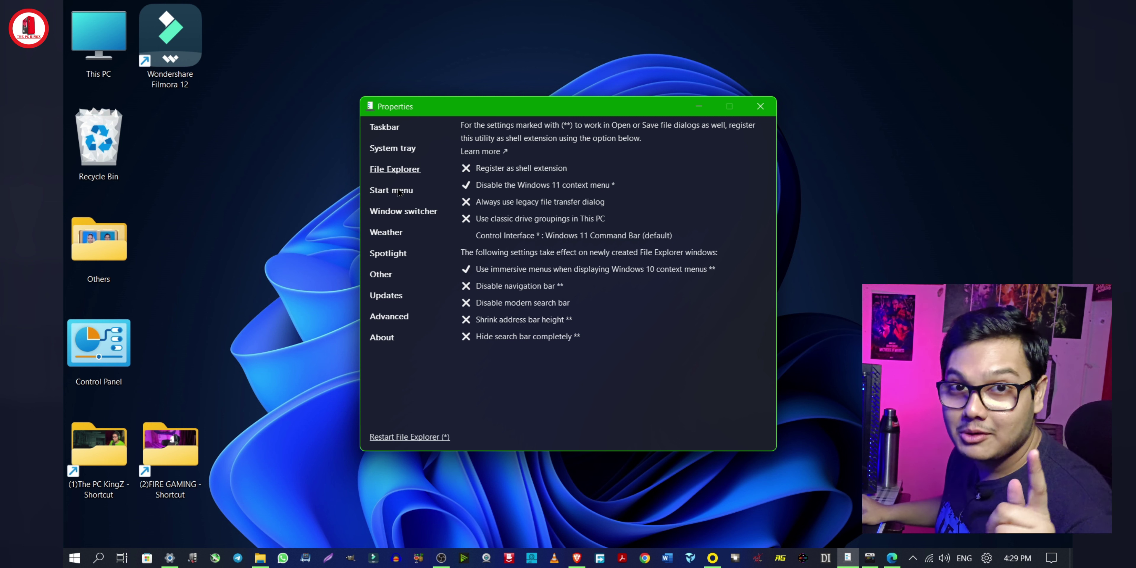
# - Show the Start menu settings and examine the pinned apps in the current Windows 11 Start menu
pyautogui.click(399, 191)
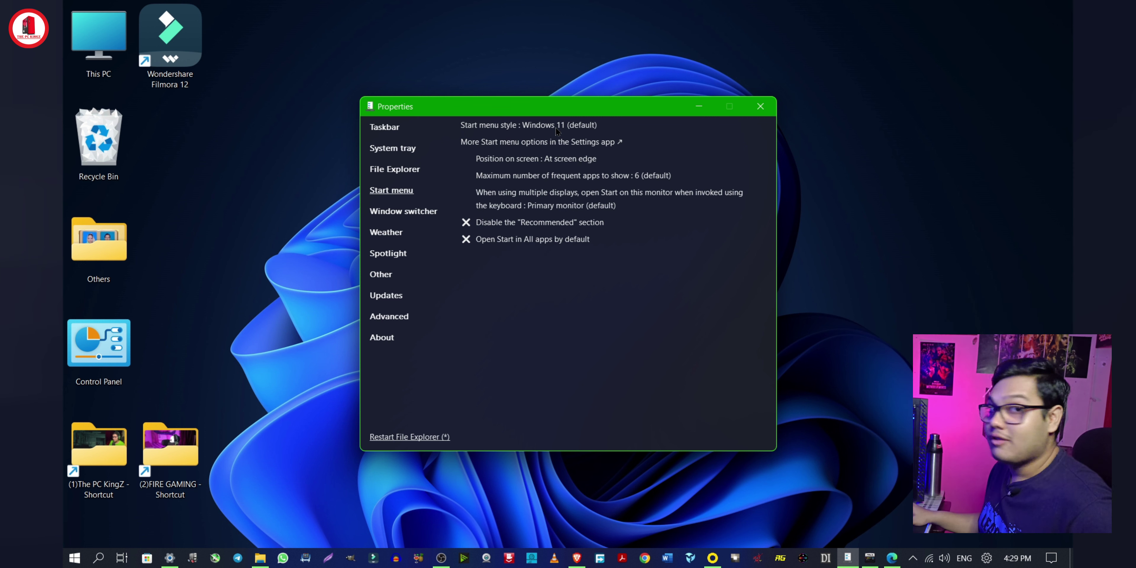
pyautogui.click(74, 558)
pyautogui.scroll(-1, 308, 265)
pyautogui.scroll(1, 308, 285)
pyautogui.scroll(-1, 307, 285)
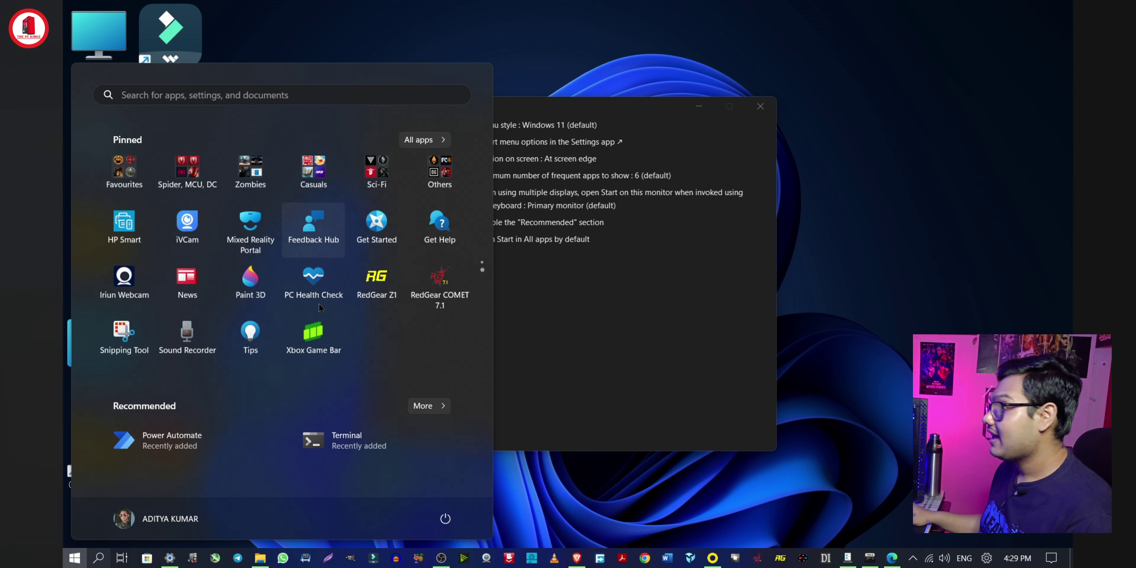
pyautogui.click(594, 302)
# - Set the Start menu style to Windows 10, restart File Explorer and open the Start menu to check its layout
pyautogui.click(561, 130)
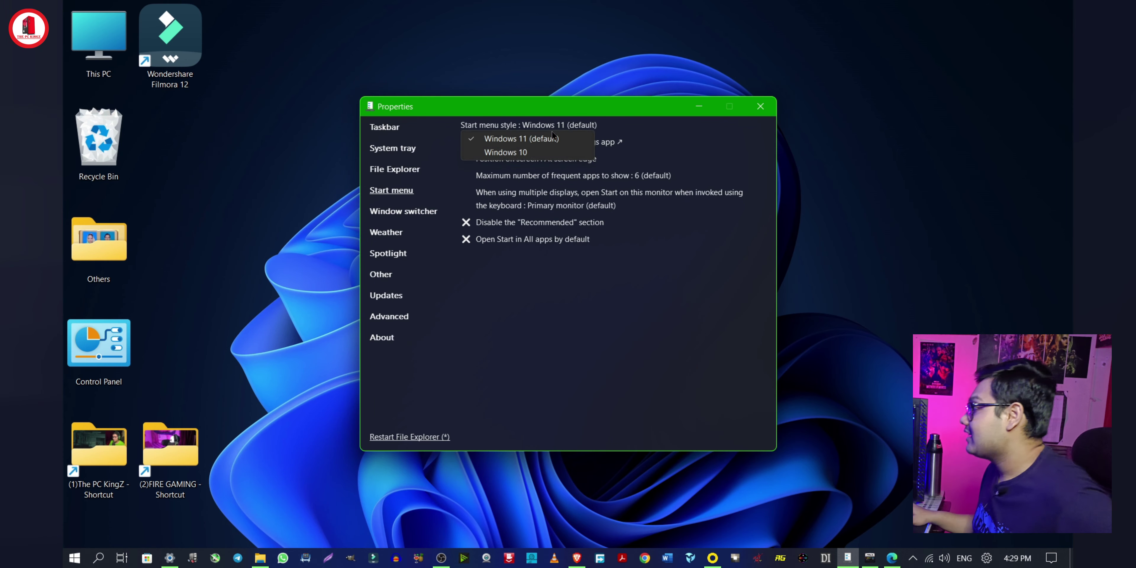
pyautogui.click(517, 155)
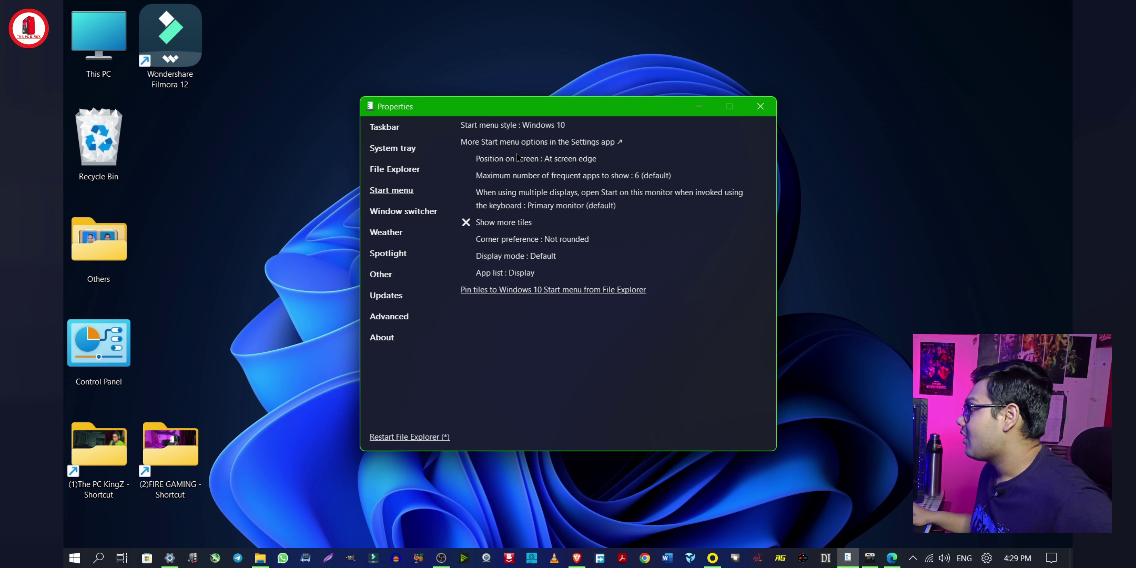
pyautogui.click(406, 439)
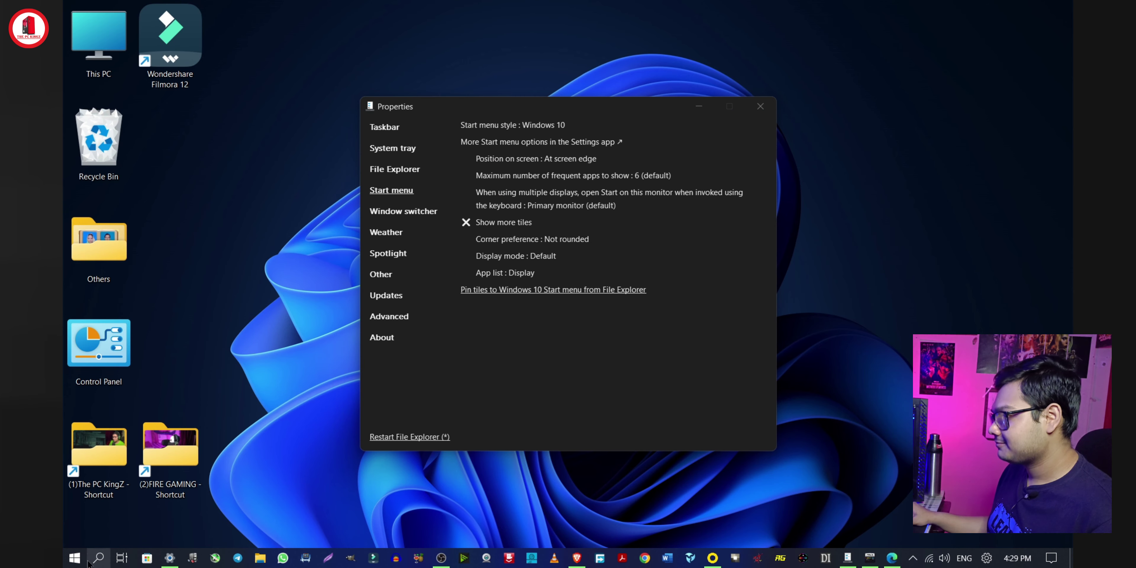
pyautogui.click(75, 559)
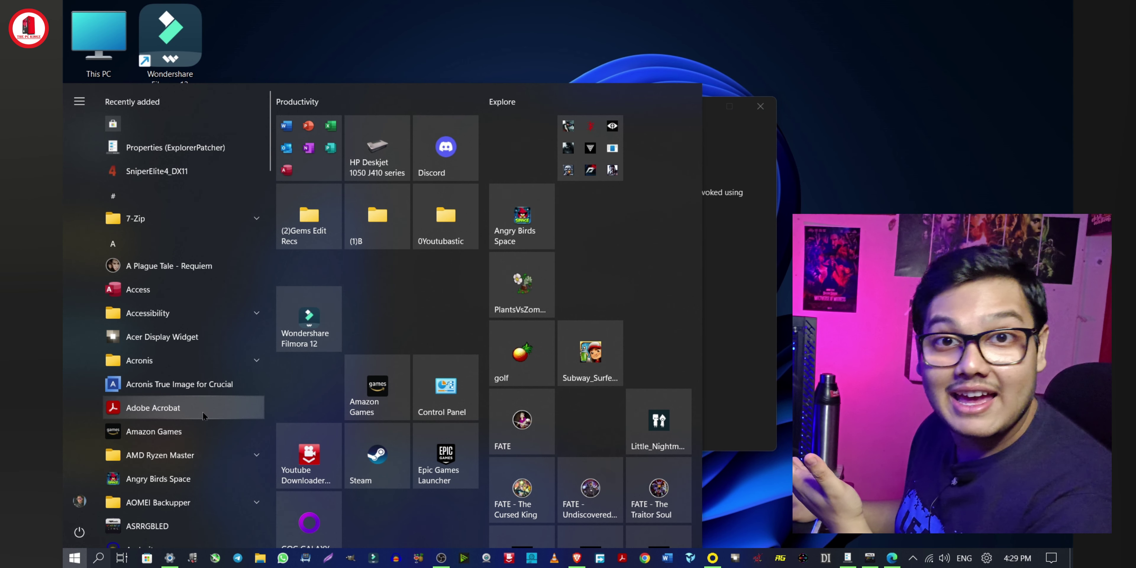